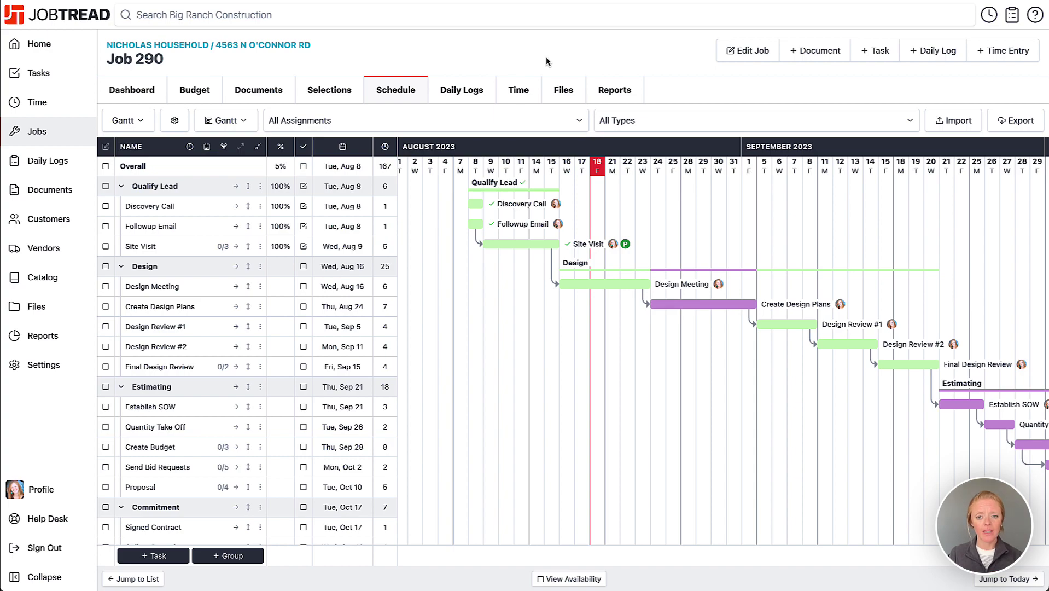
# Step: Filter Job 290's Gantt schedule by All Assignments to show only two selected assignees
pyautogui.scroll(-12, 492, 419)
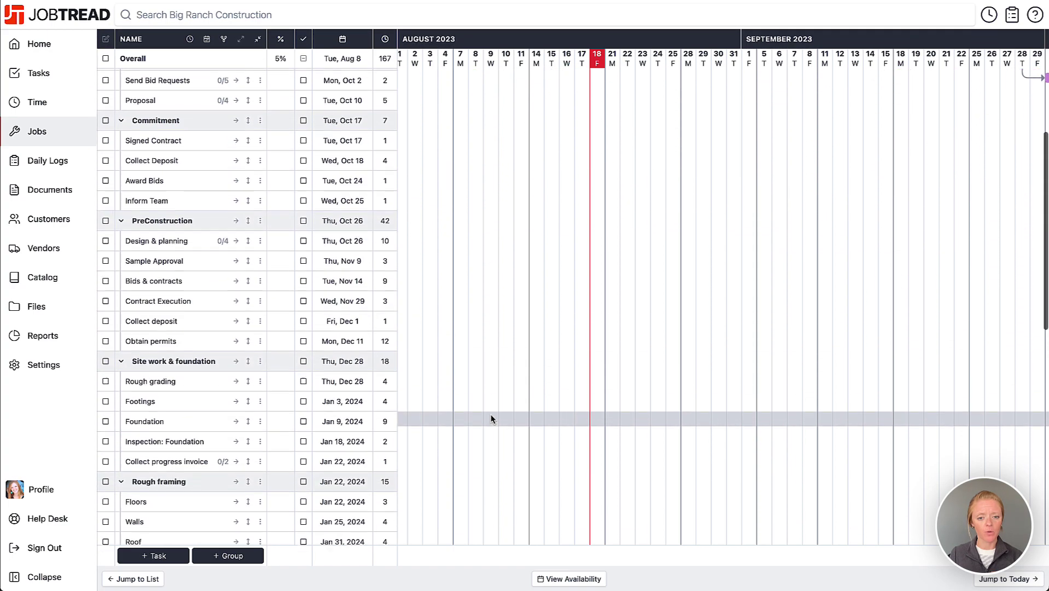
pyautogui.scroll(-7, 492, 419)
pyautogui.scroll(14, 492, 419)
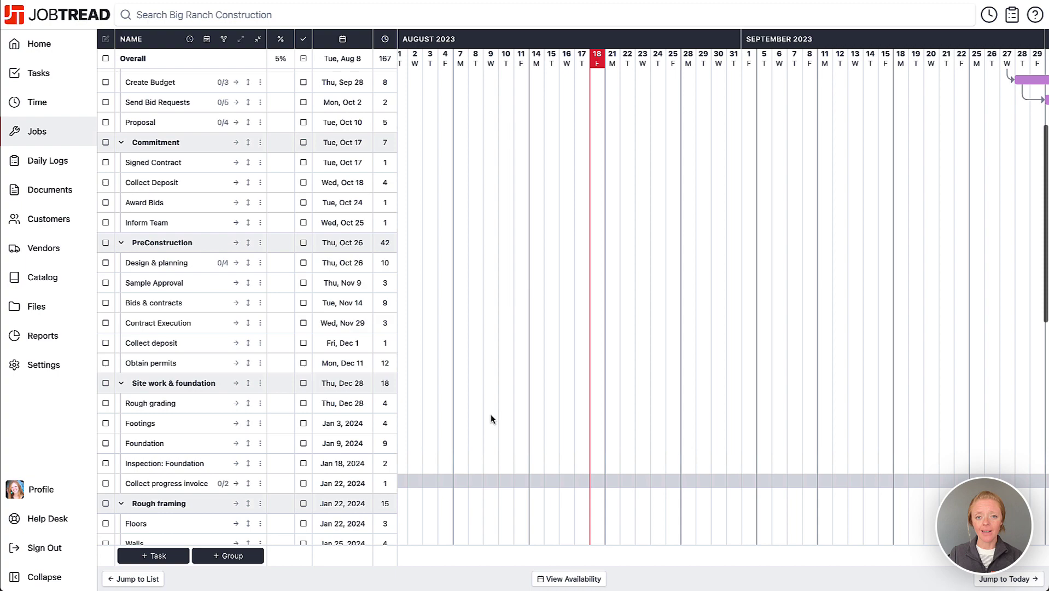
pyautogui.scroll(3, 492, 419)
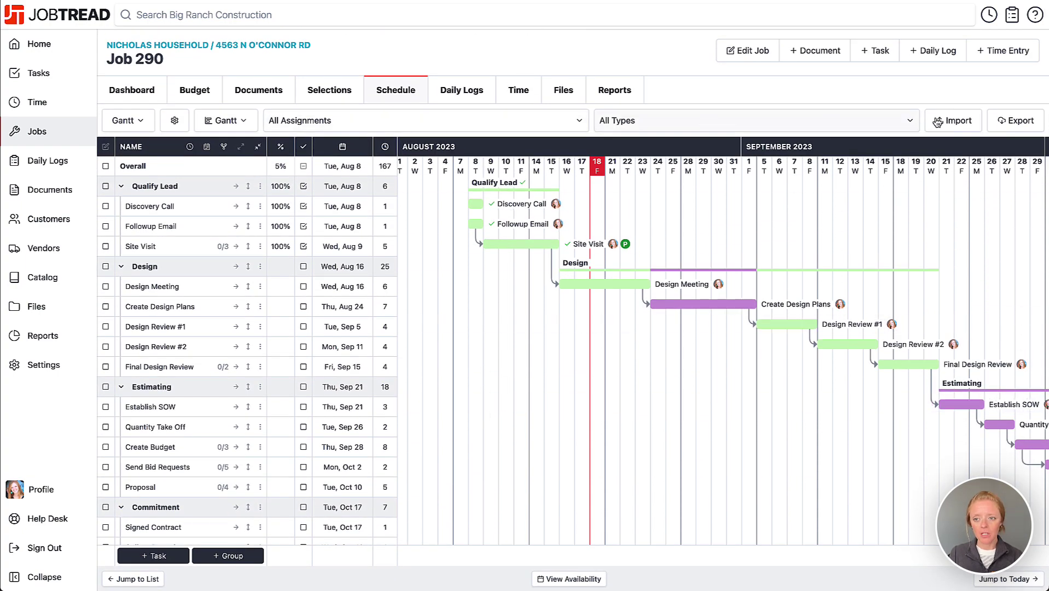
pyautogui.click(379, 121)
pyautogui.click(272, 211)
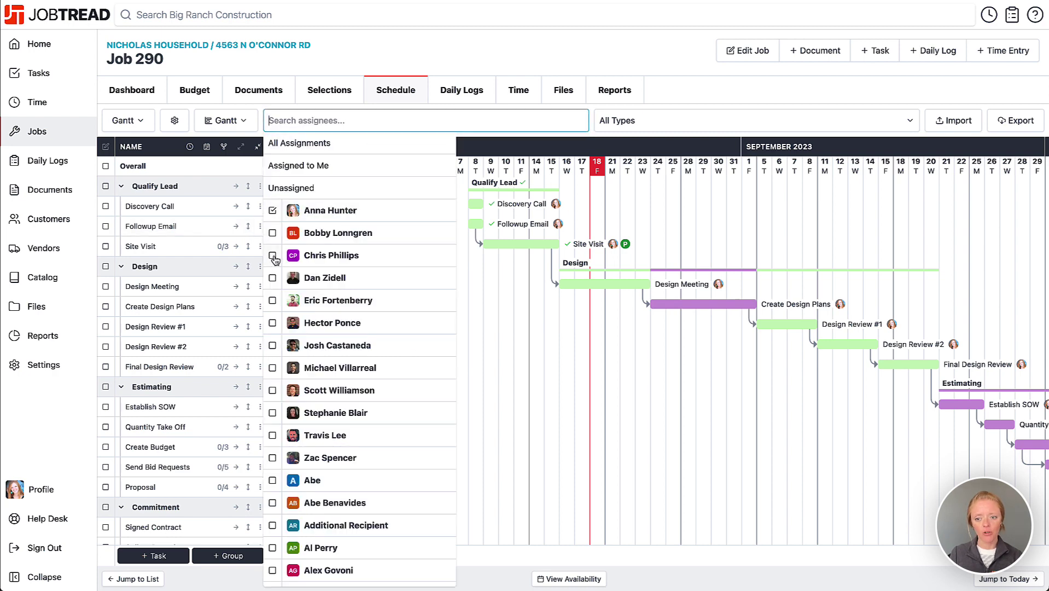
pyautogui.click(273, 278)
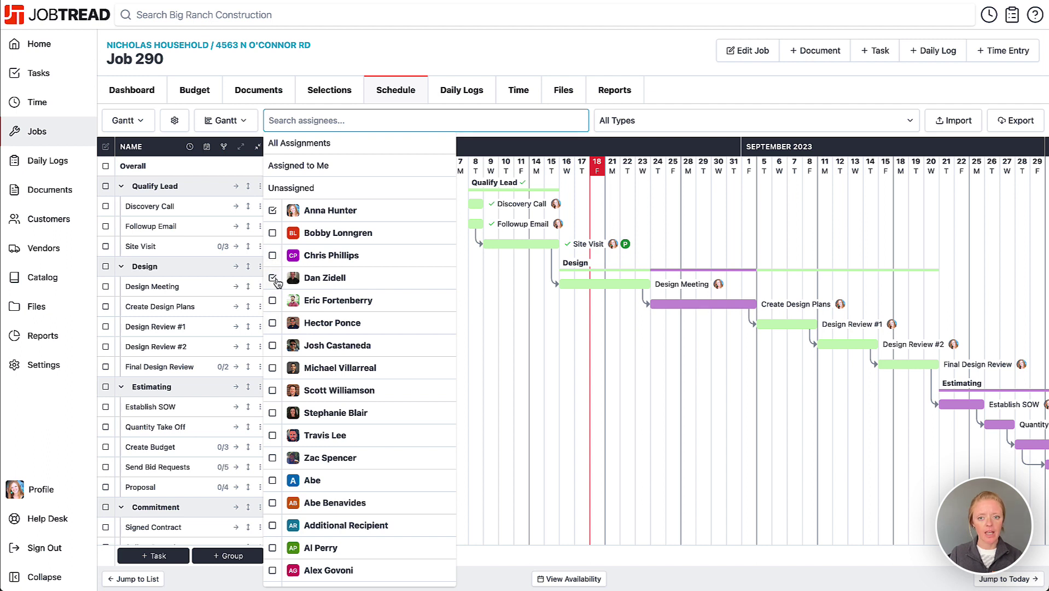
pyautogui.click(666, 100)
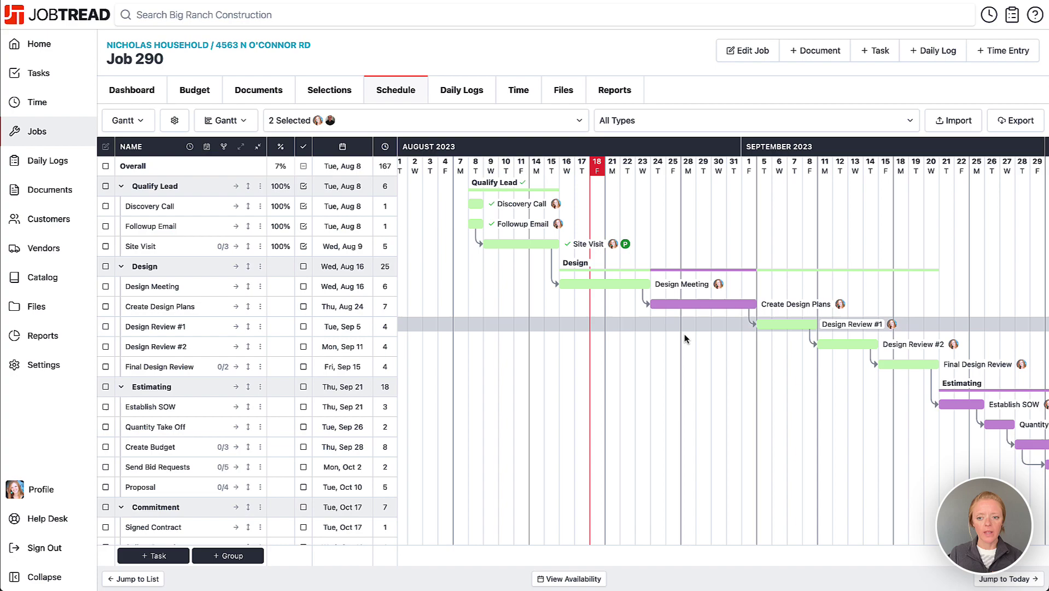
# Step: Scroll across the filtered Gantt chart to review the two assignees' tasks
pyautogui.hscroll(10, 684, 333)
pyautogui.scroll(-5, 682, 332)
pyautogui.hscroll(10, 682, 333)
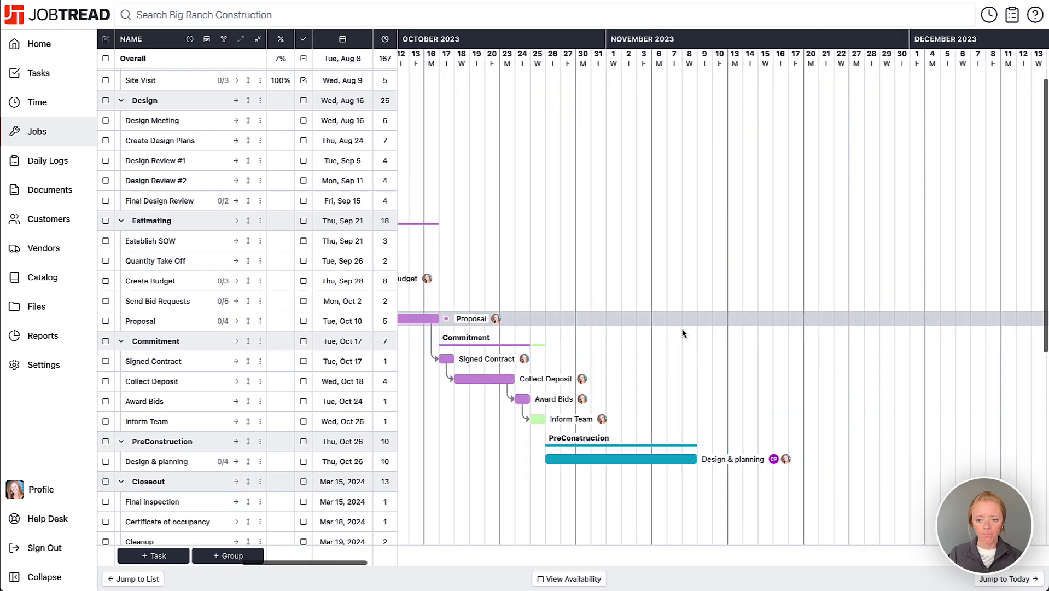
pyautogui.scroll(-10, 683, 333)
pyautogui.scroll(-5, 683, 333)
pyautogui.scroll(15, 682, 330)
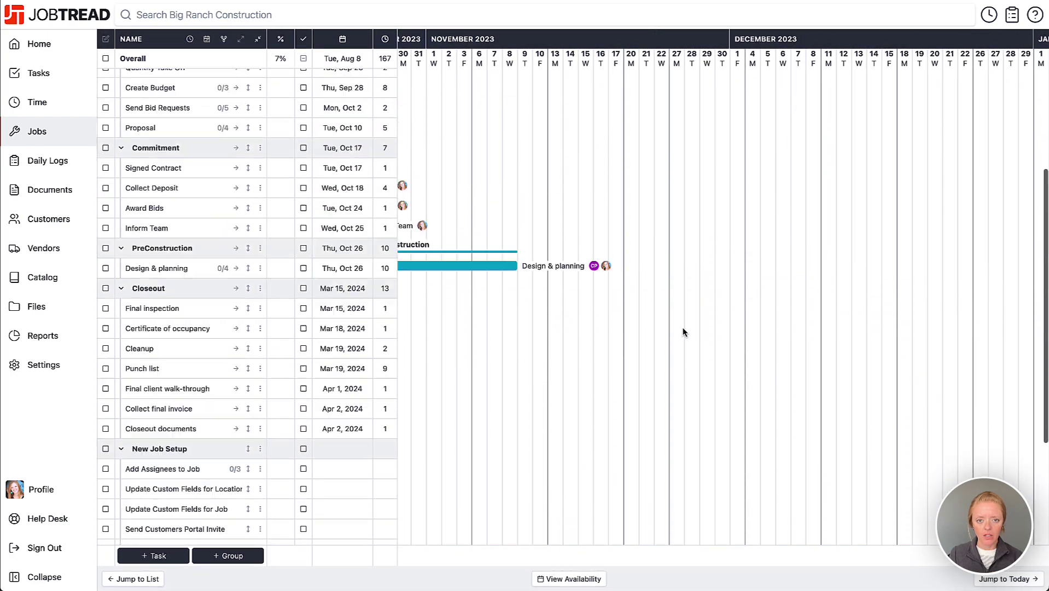
pyautogui.hscroll(-20, 681, 330)
pyautogui.click(673, 120)
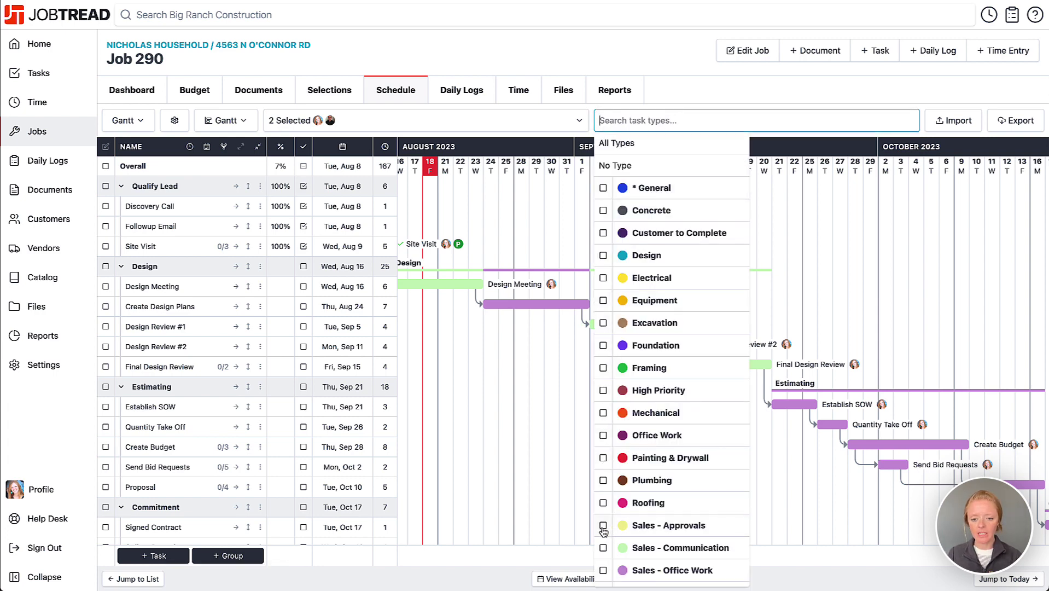
# Step: Limit the Gantt to Sales - Approvals, Sales - Communication and Sales - Office Work task types
pyautogui.scroll(-1, 613, 525)
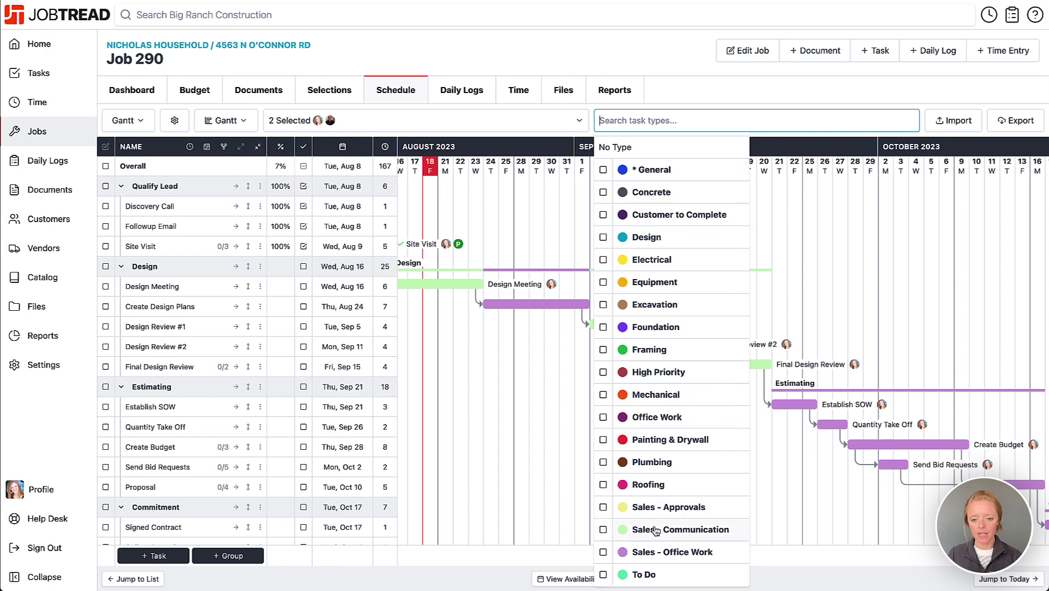
pyautogui.click(603, 508)
pyautogui.click(603, 530)
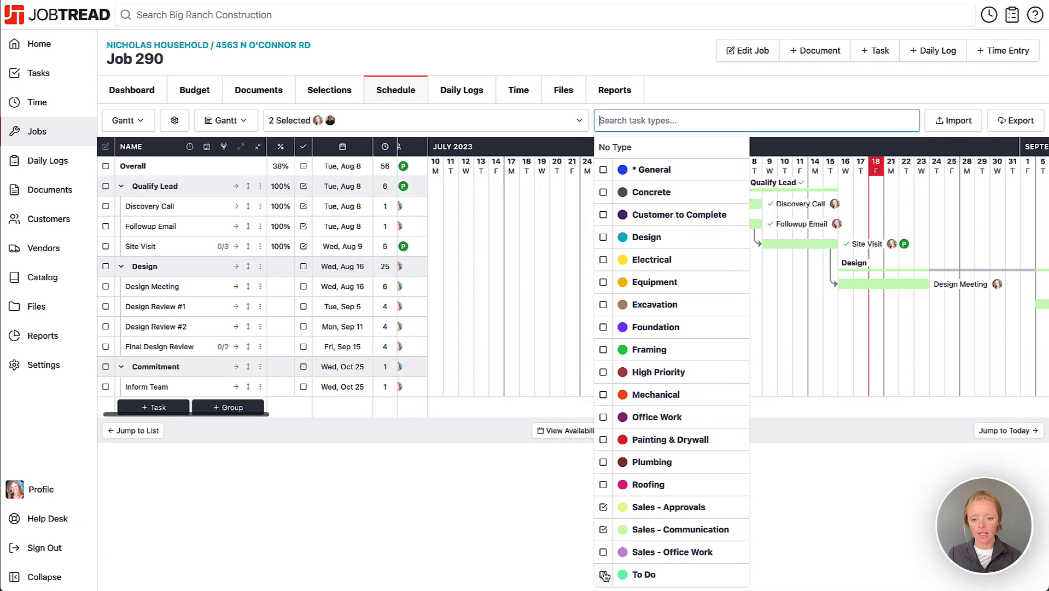
pyautogui.click(603, 552)
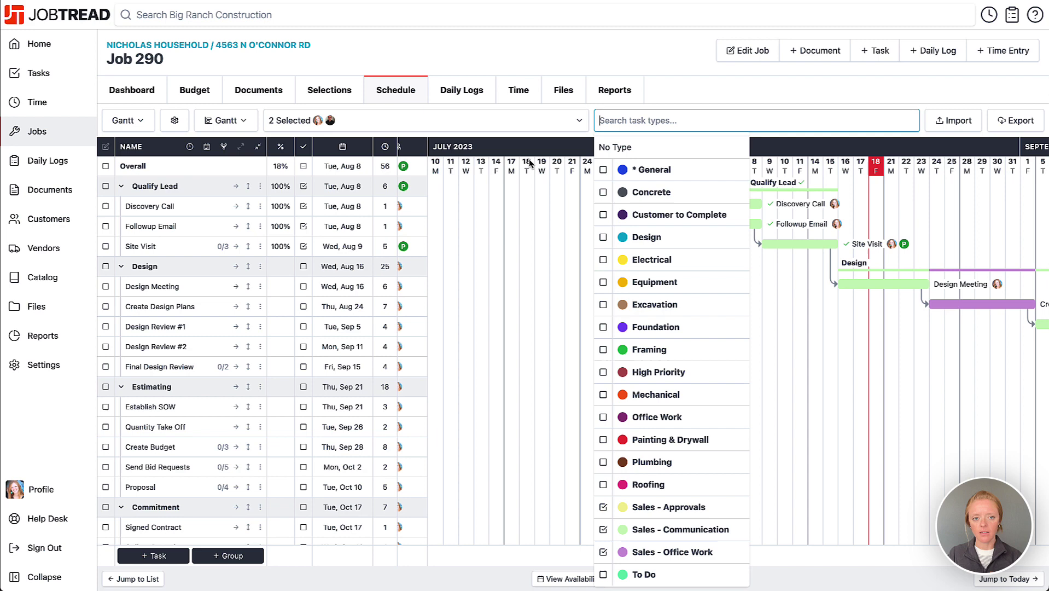
pyautogui.click(303, 133)
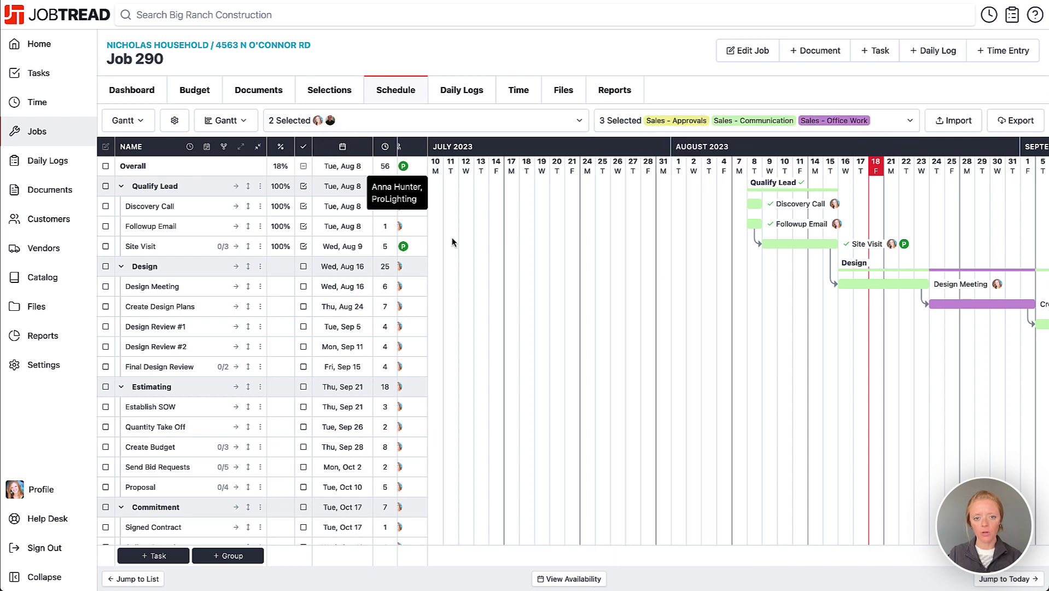
pyautogui.hscroll(10, 548, 402)
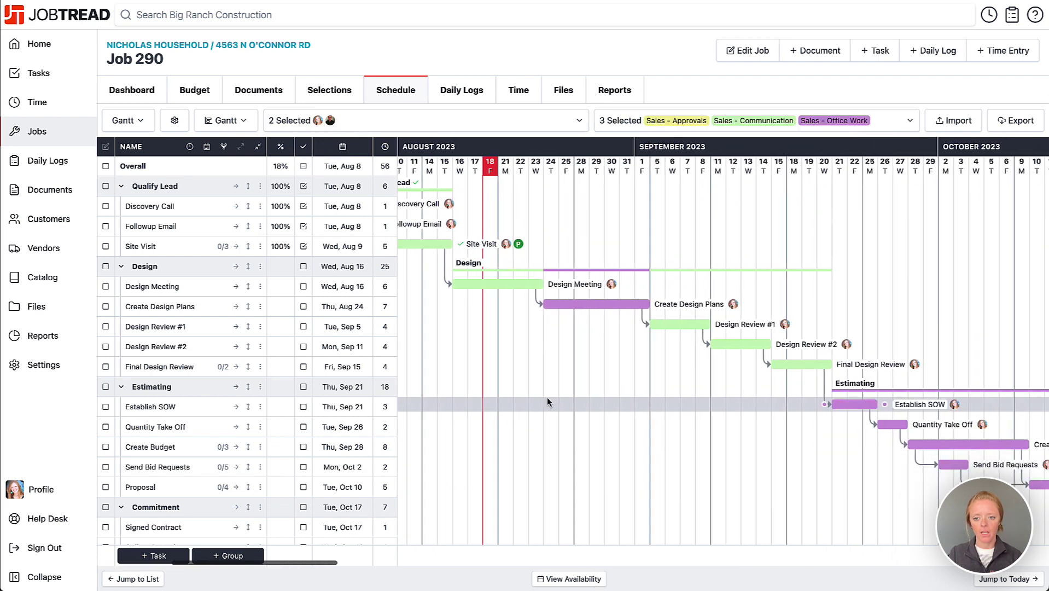
pyautogui.scroll(-2, 548, 402)
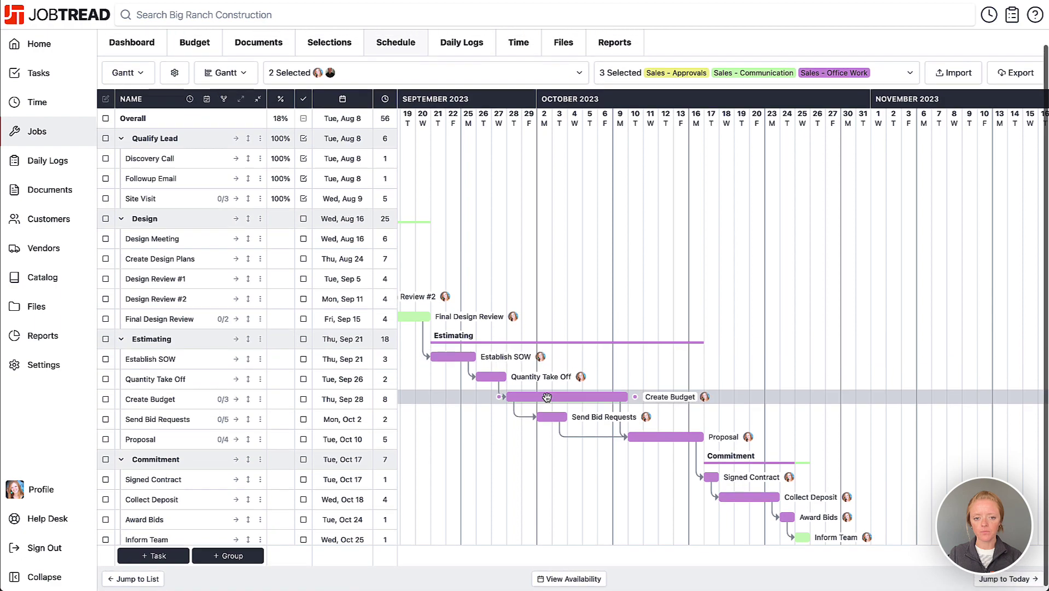
pyautogui.scroll(2, 547, 402)
pyautogui.hscroll(-6, 548, 402)
pyautogui.hscroll(-5, 548, 402)
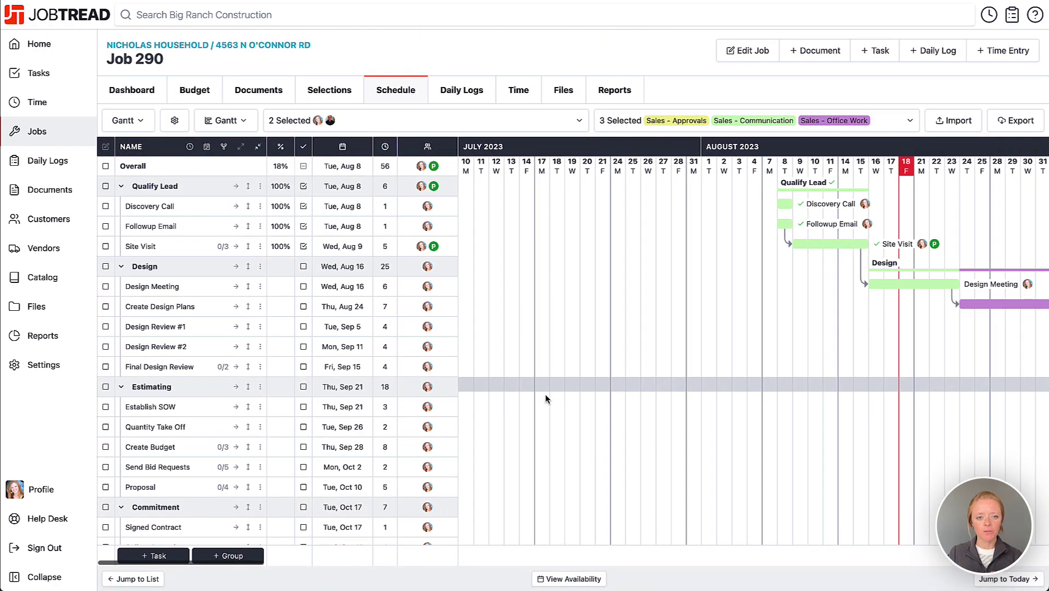
# Step: Switch the schedule display to List, then to the Month calendar for August 2023
pyautogui.click(232, 120)
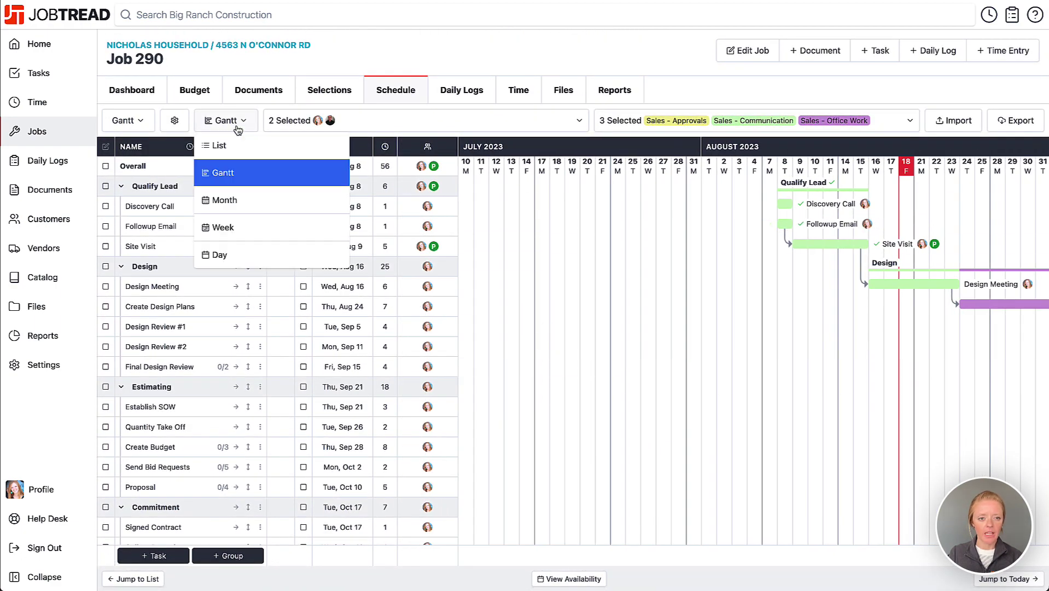
pyautogui.click(239, 150)
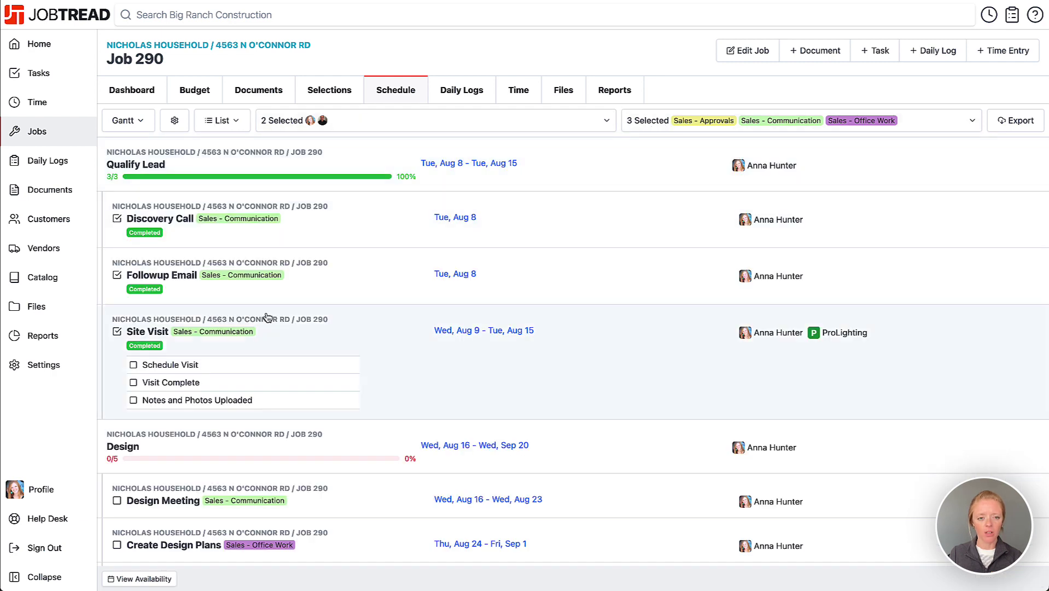
pyautogui.click(234, 126)
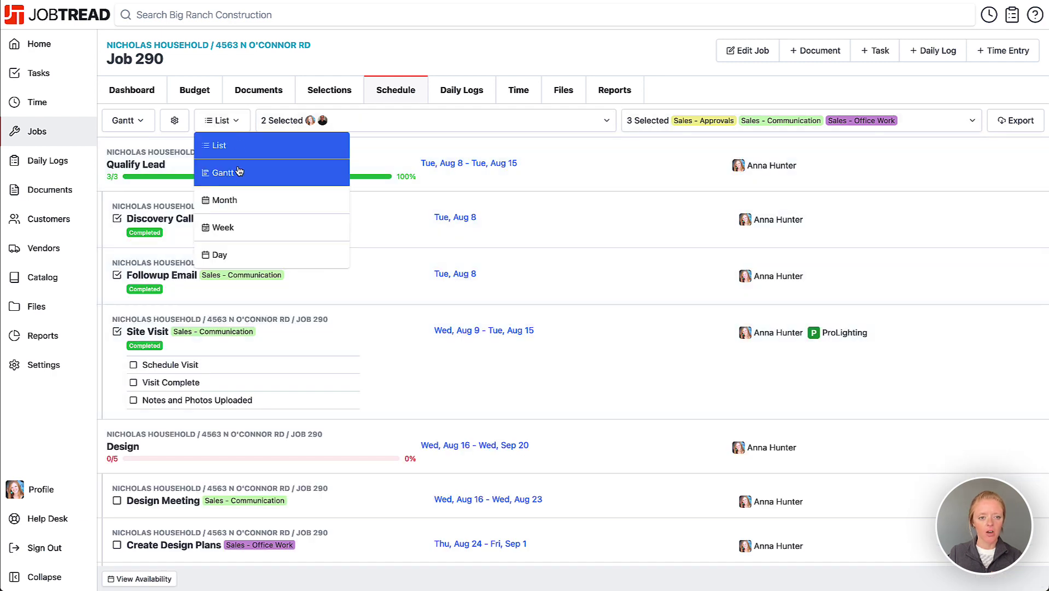
pyautogui.click(245, 200)
pyautogui.scroll(-3, 493, 371)
pyautogui.scroll(-1, 492, 370)
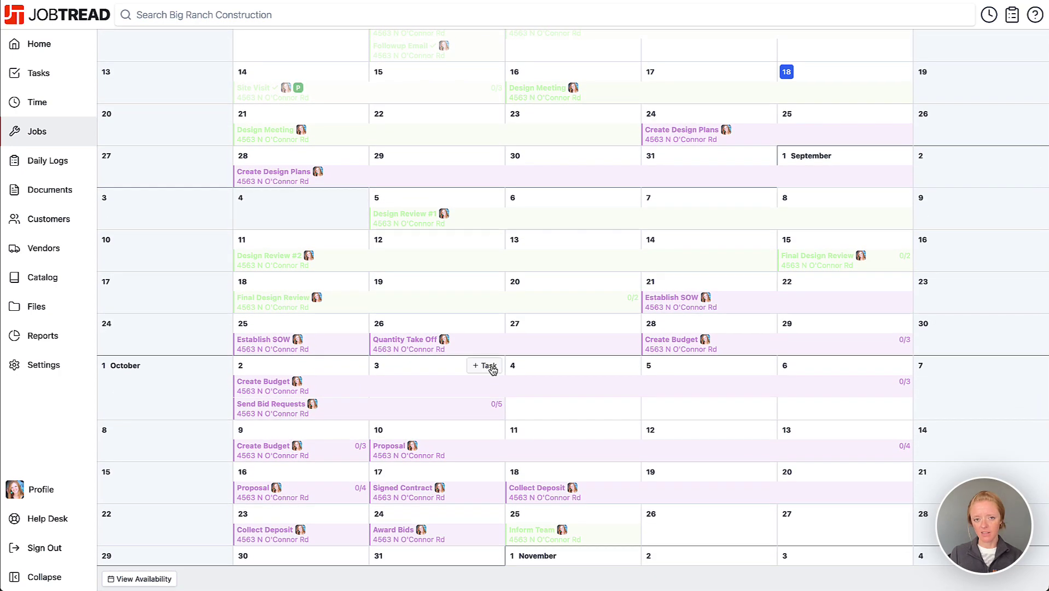
pyautogui.scroll(4, 492, 371)
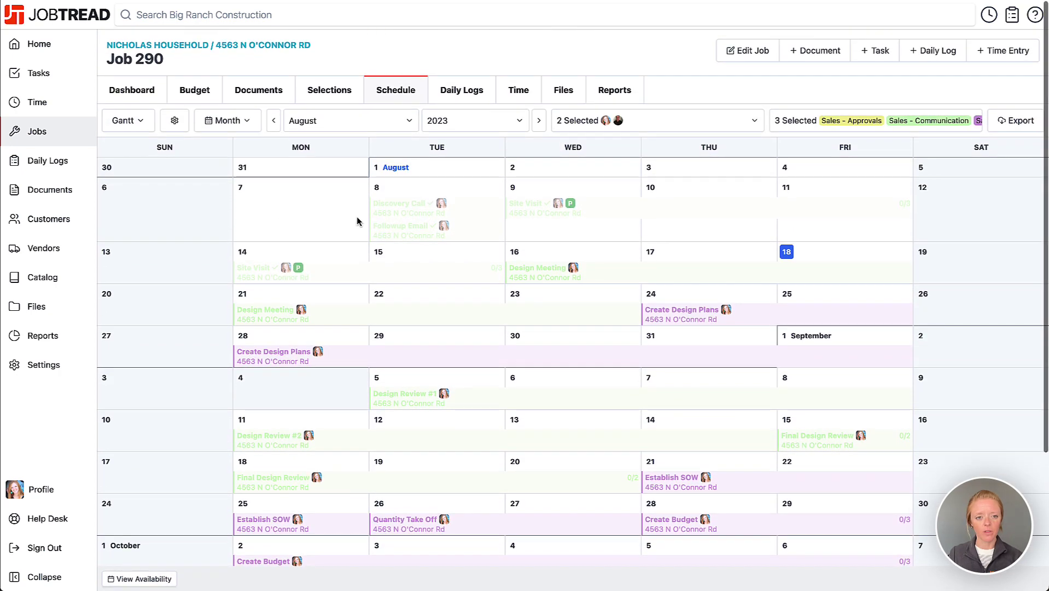
pyautogui.click(235, 130)
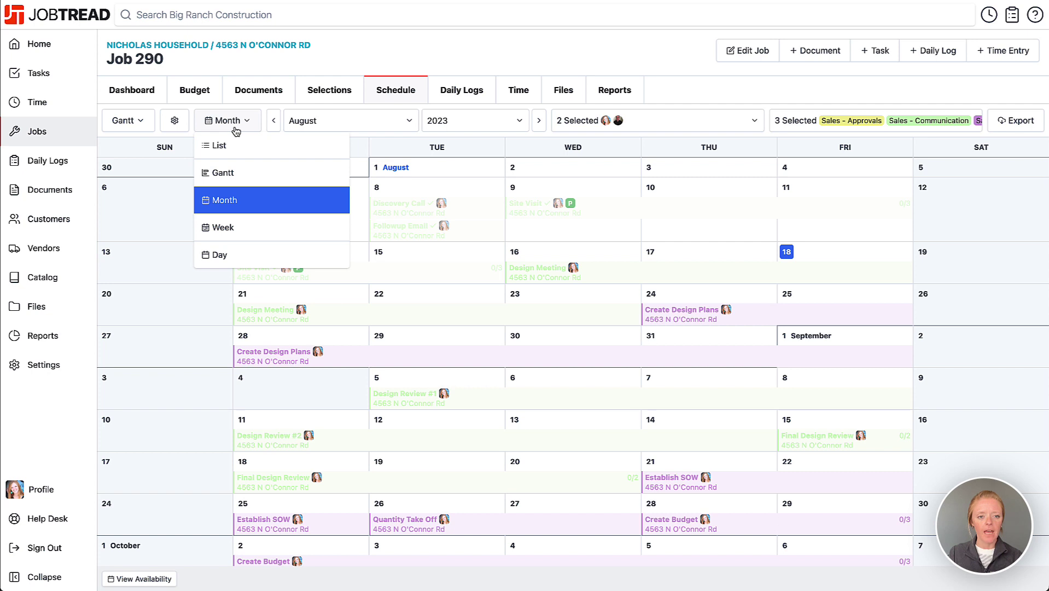
pyautogui.click(237, 132)
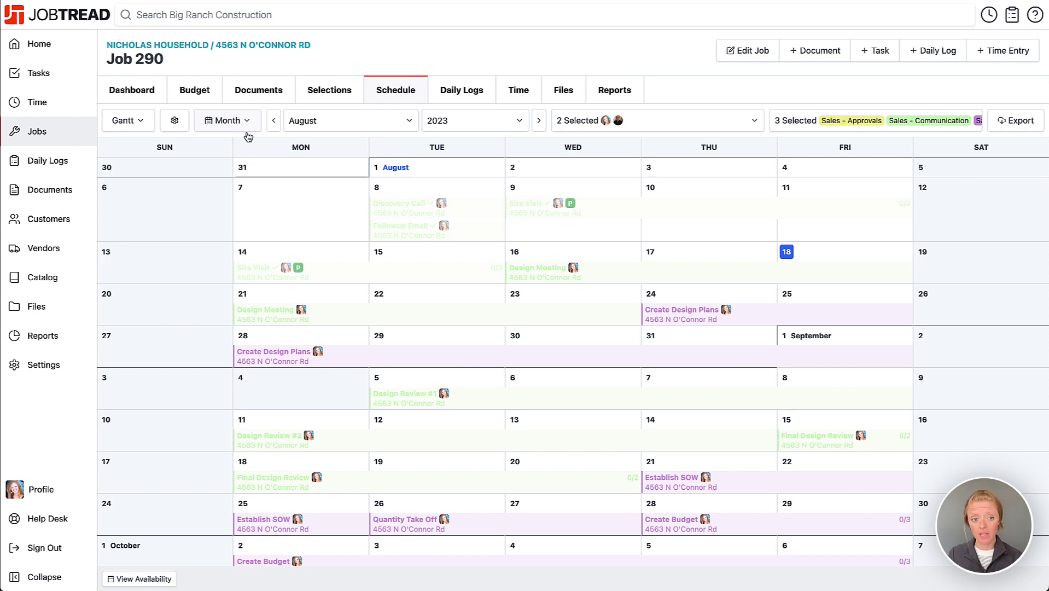
# Step: Filter the view to Incomplete Tasks and save it as a new view named Incomplete Sales Calendar
pyautogui.click(176, 120)
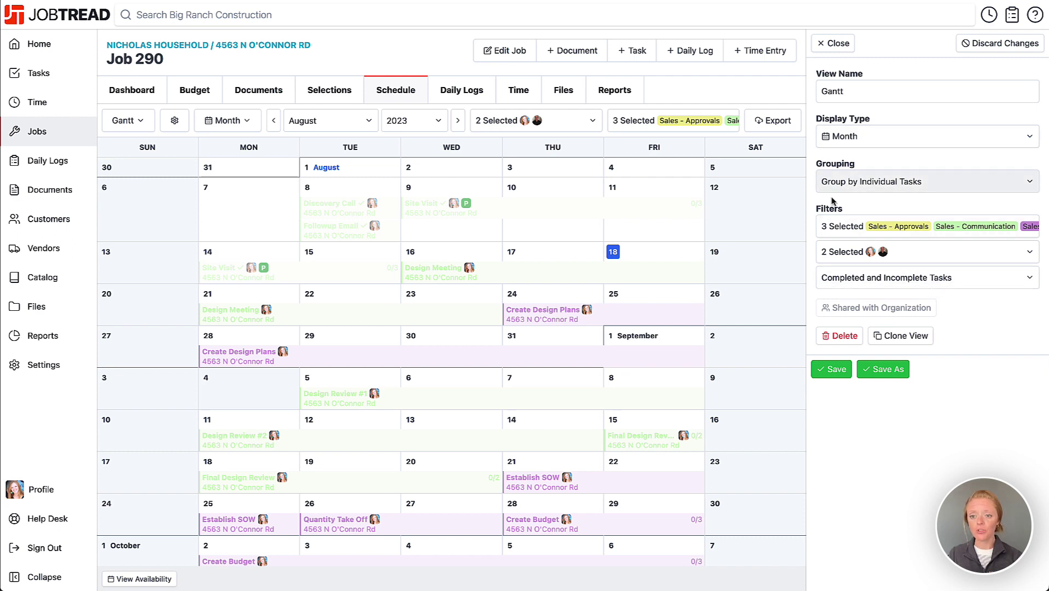
pyautogui.click(967, 279)
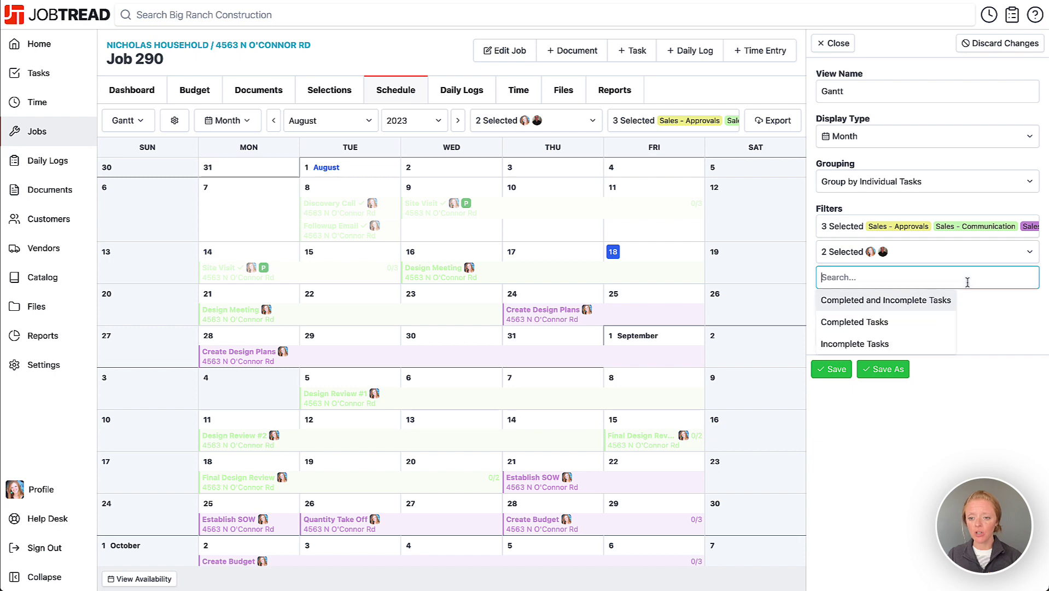
pyautogui.click(886, 344)
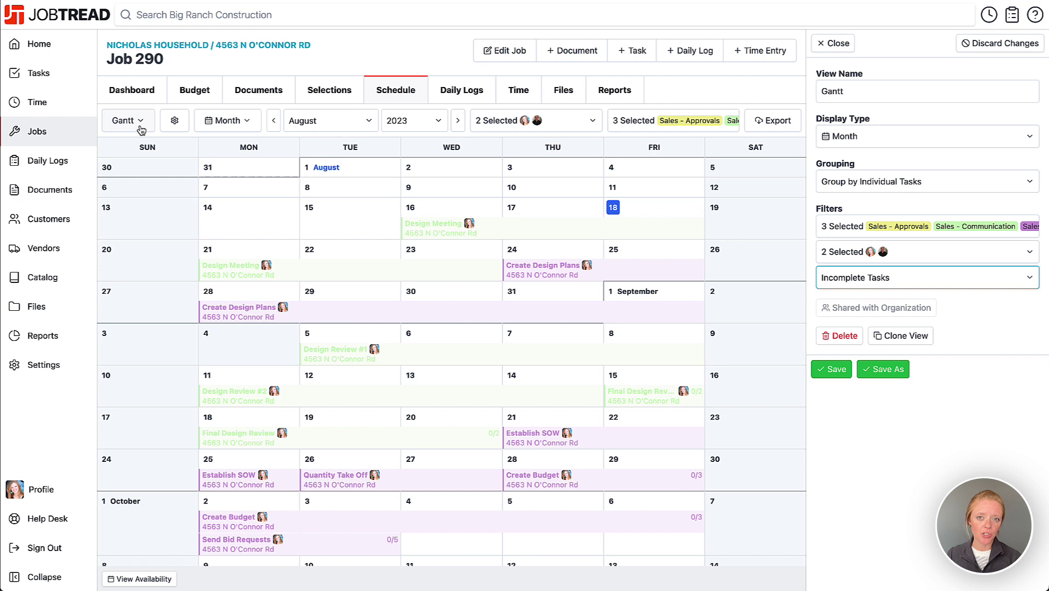
pyautogui.click(881, 371)
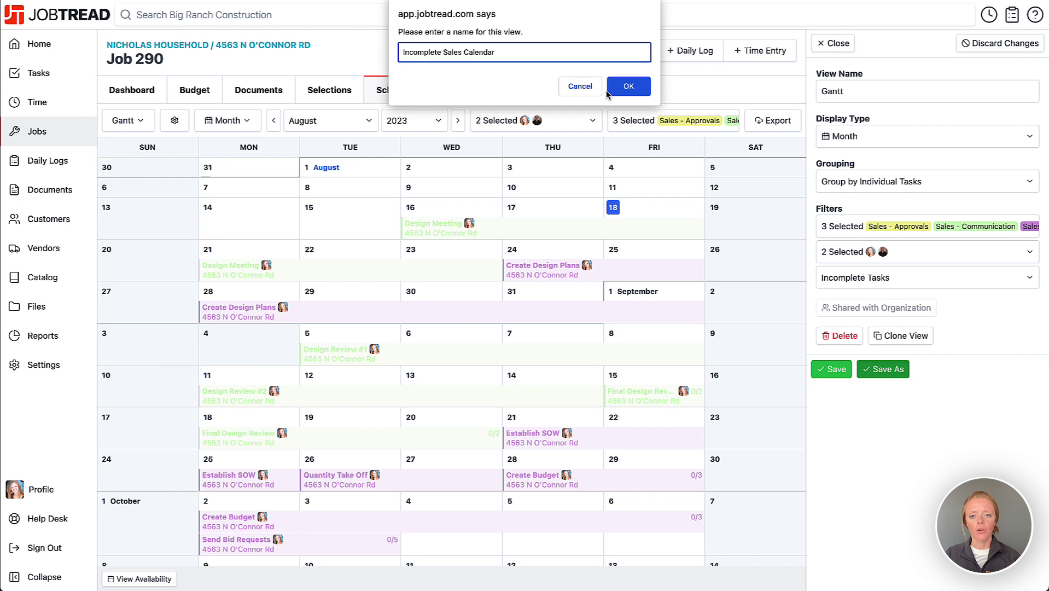
# Step: Save the Incomplete Sales Calendar view, convert it to an organization view, and check the views list
pyautogui.click(623, 86)
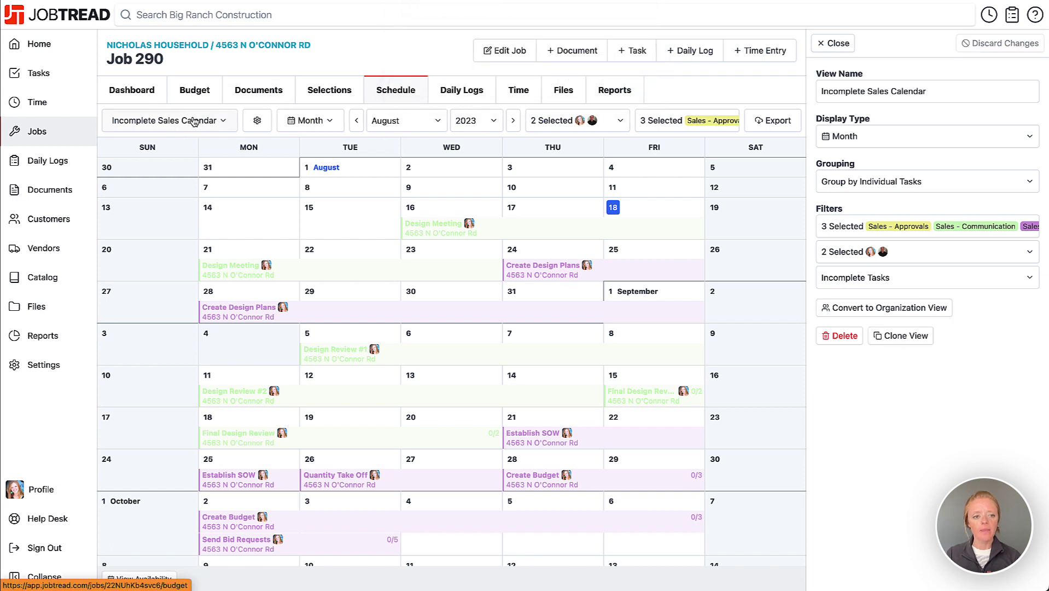
pyautogui.click(194, 121)
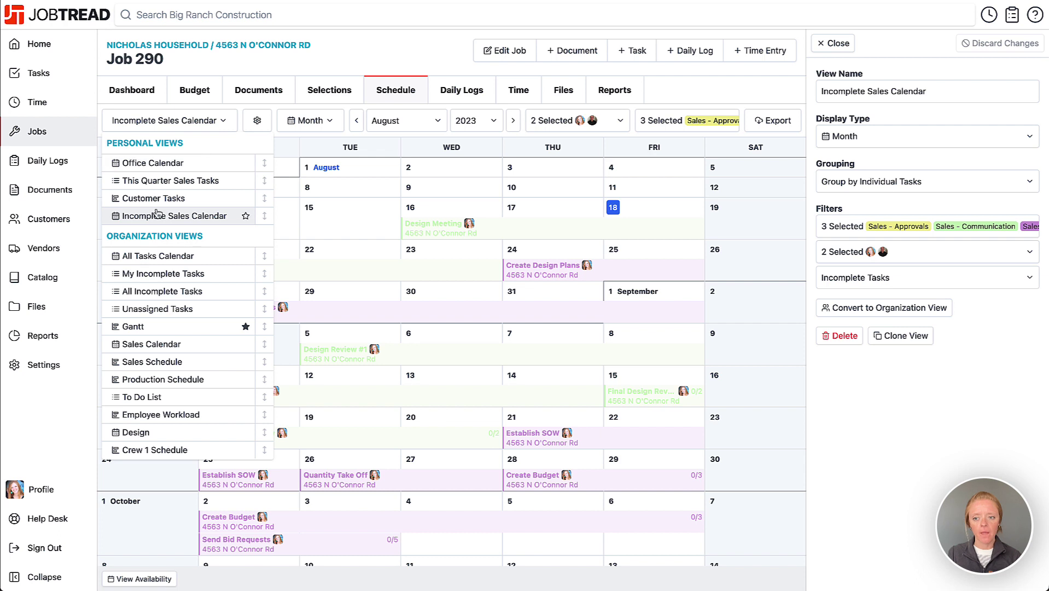
pyautogui.click(1020, 425)
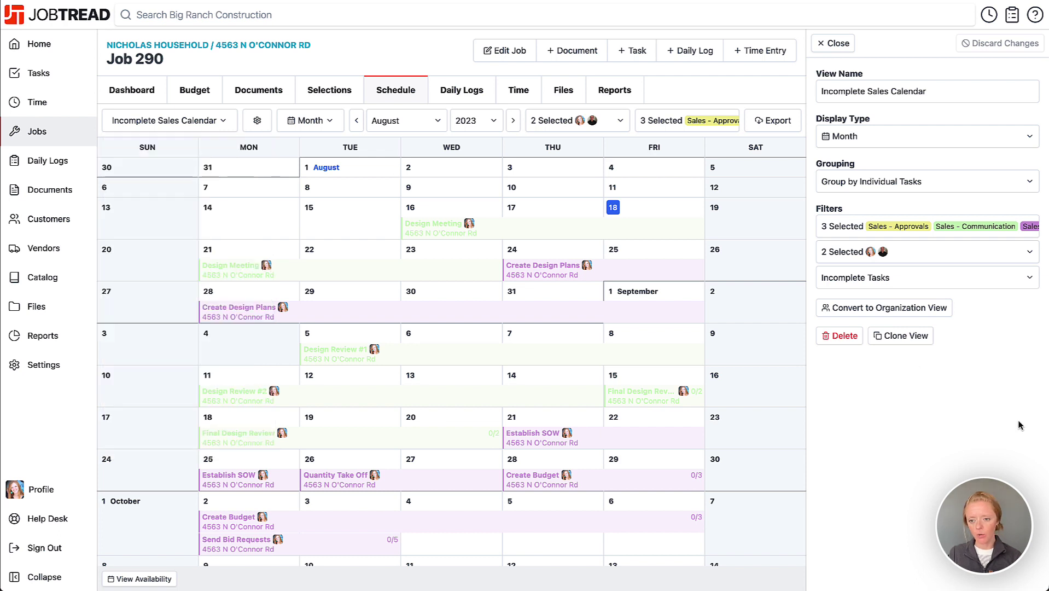
pyautogui.click(862, 309)
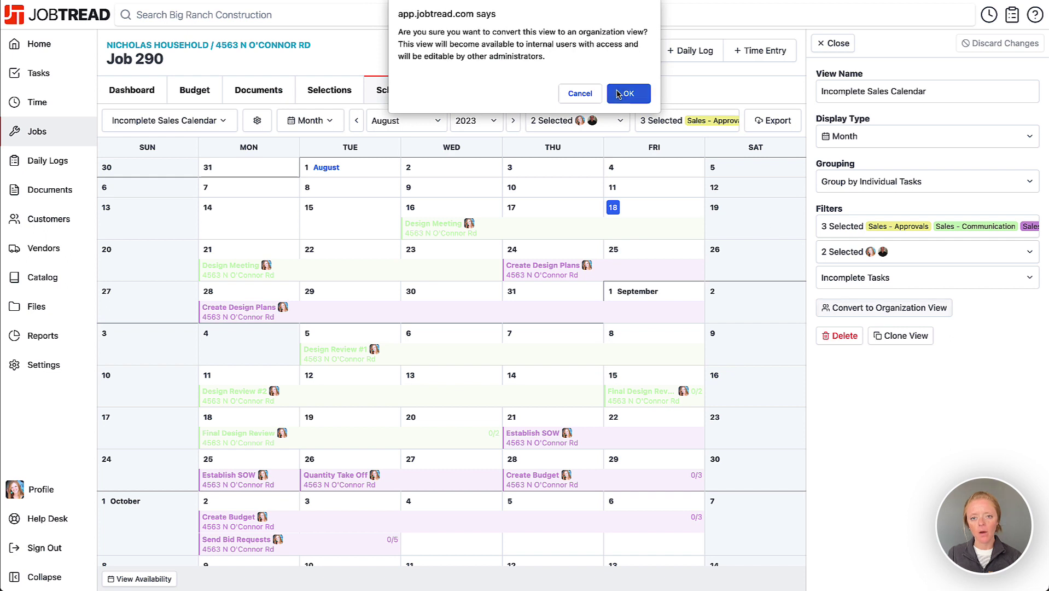
pyautogui.click(623, 94)
pyautogui.click(218, 122)
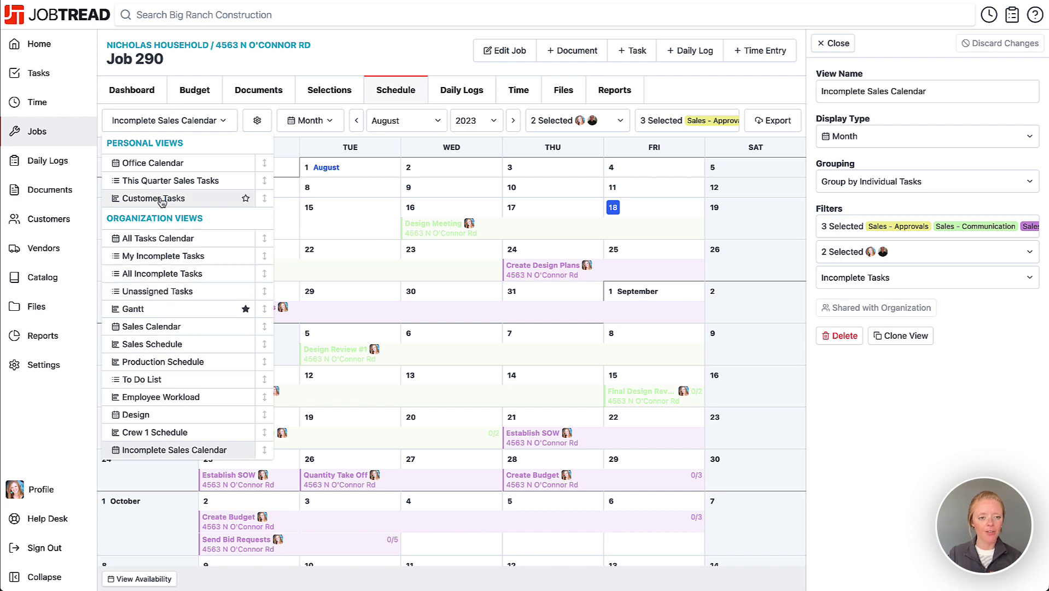
# Step: Close the view settings and switch to All Tasks Calendar, then My Incomplete Tasks
pyautogui.click(814, 48)
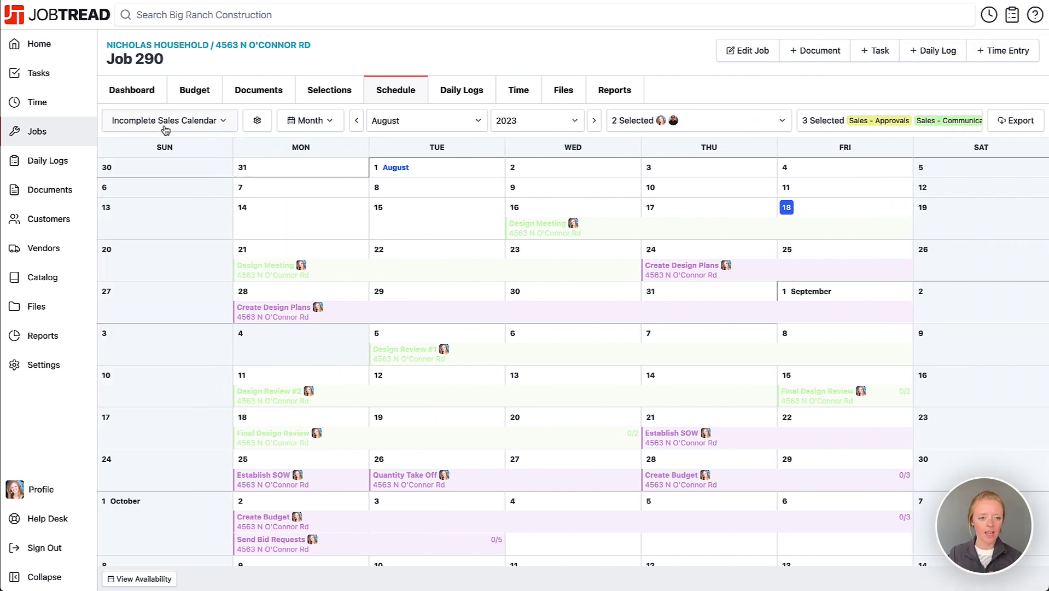
pyautogui.click(165, 126)
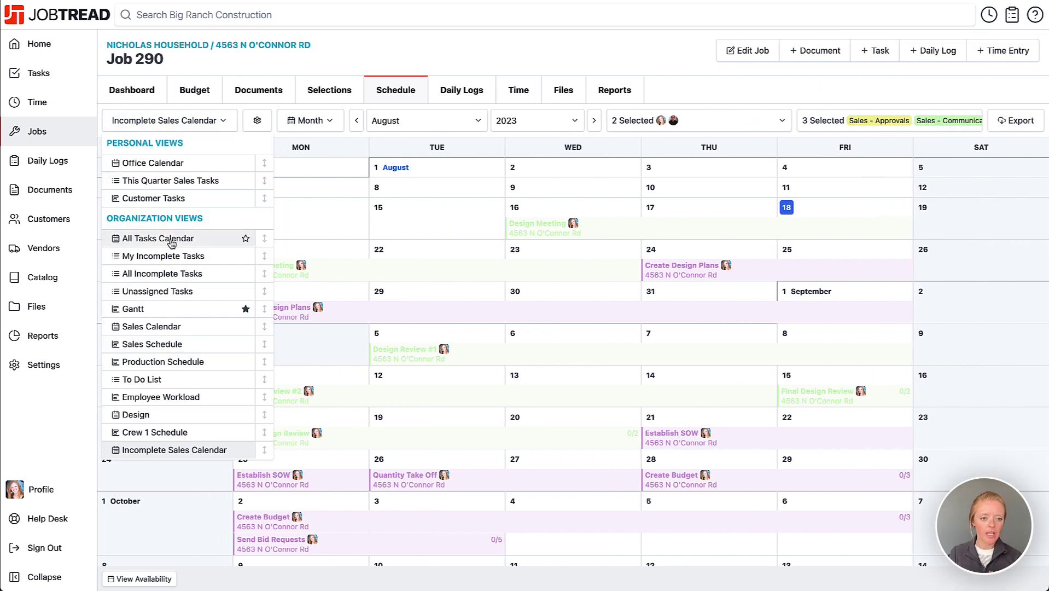
pyautogui.click(147, 239)
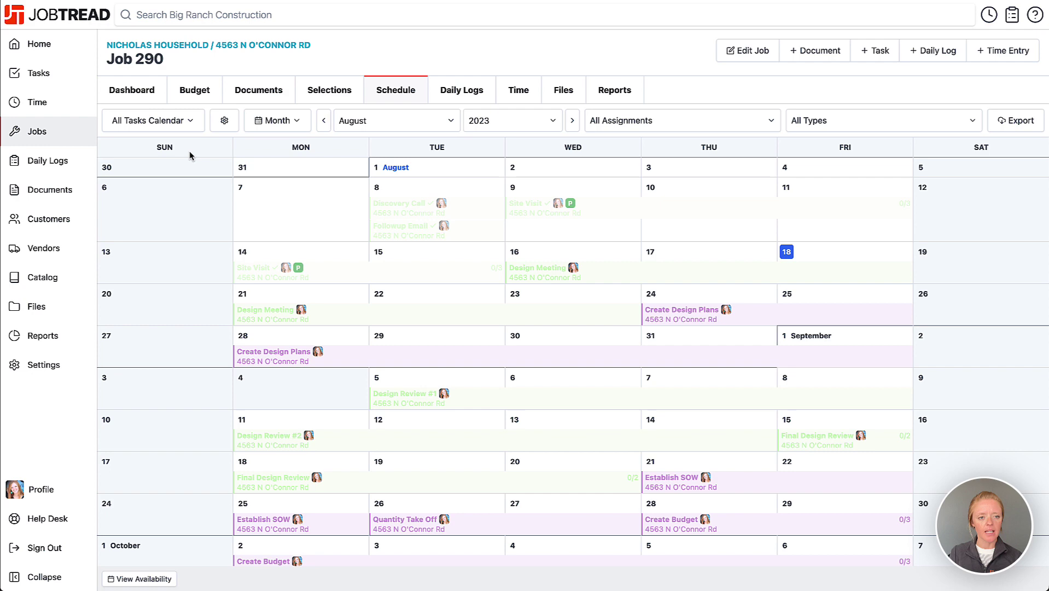
pyautogui.click(176, 127)
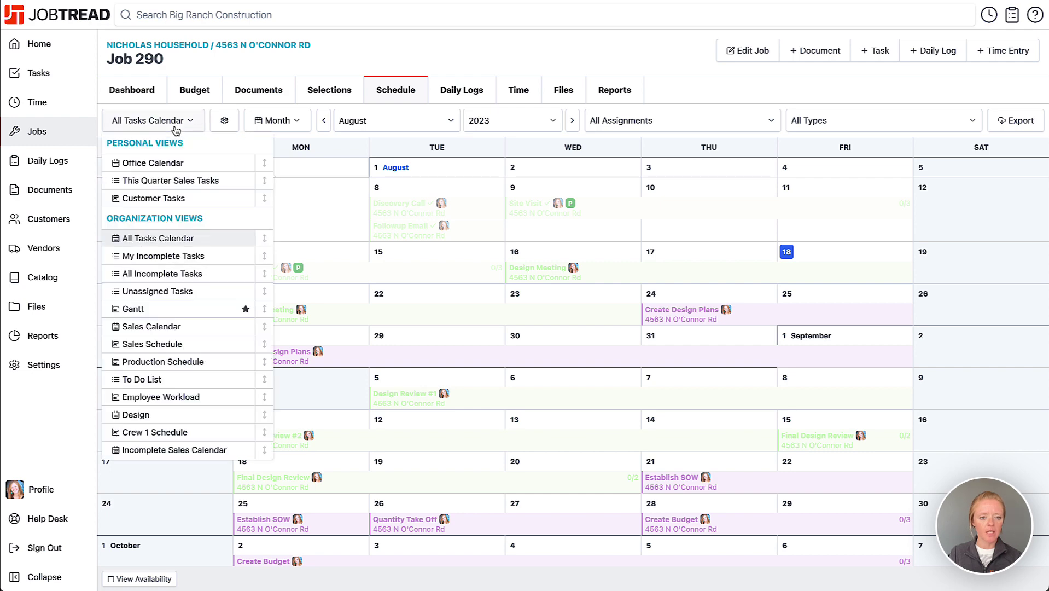
pyautogui.click(182, 260)
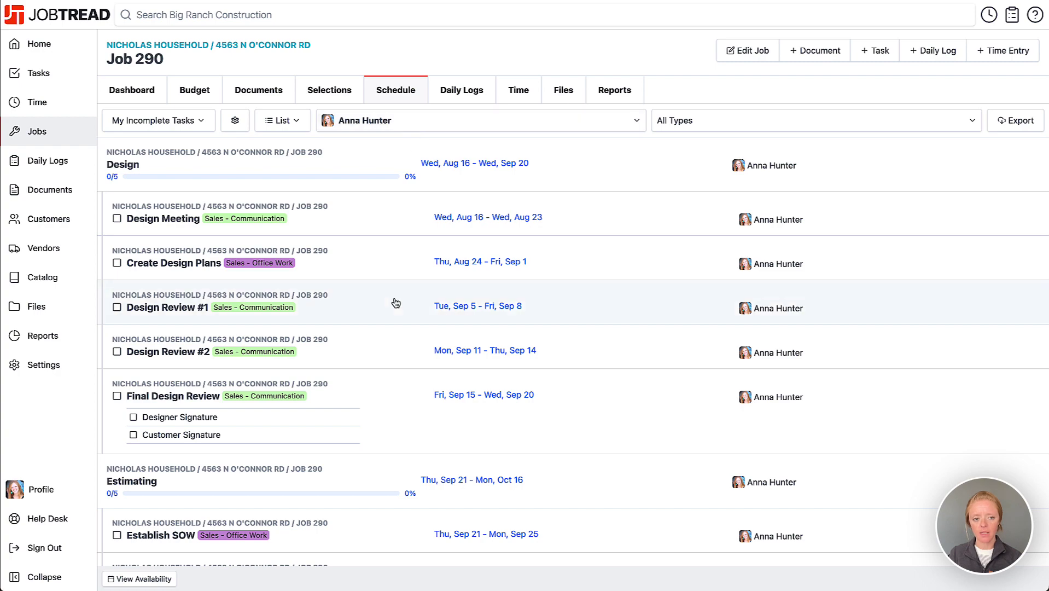
pyautogui.scroll(-3, 393, 300)
pyautogui.scroll(3, 361, 285)
# Step: Switch the schedule to All Incomplete Tasks, then to the Gantt chart view
pyautogui.click(204, 129)
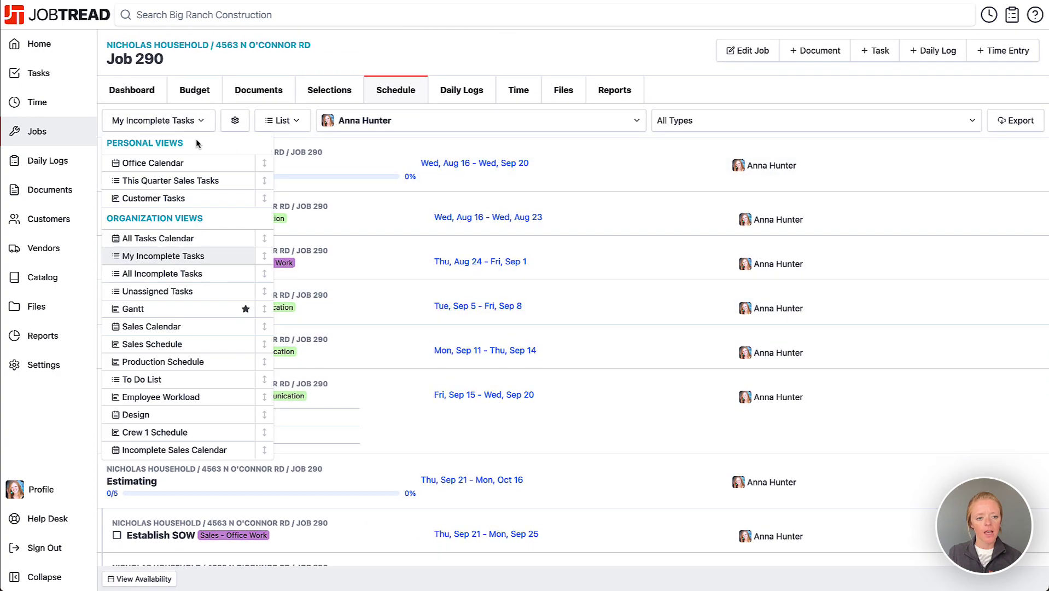
pyautogui.click(185, 276)
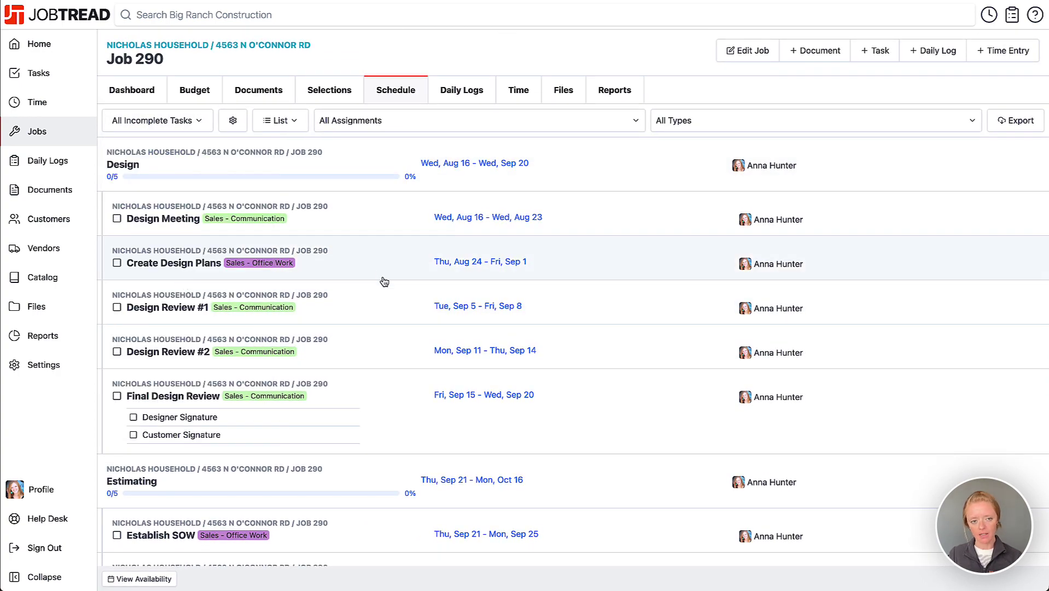
pyautogui.scroll(-20, 385, 282)
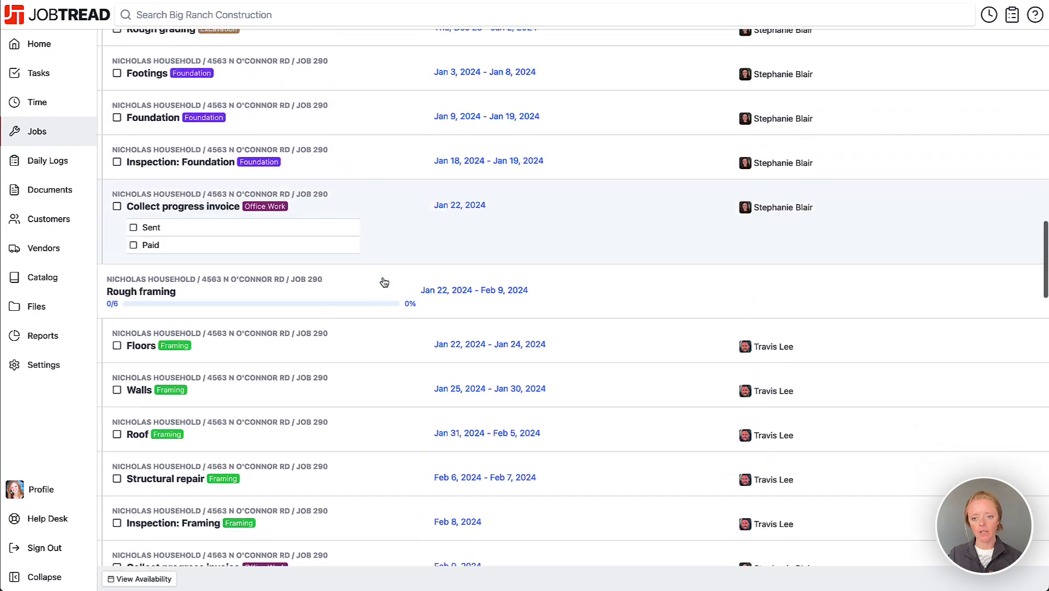
pyautogui.scroll(20, 384, 281)
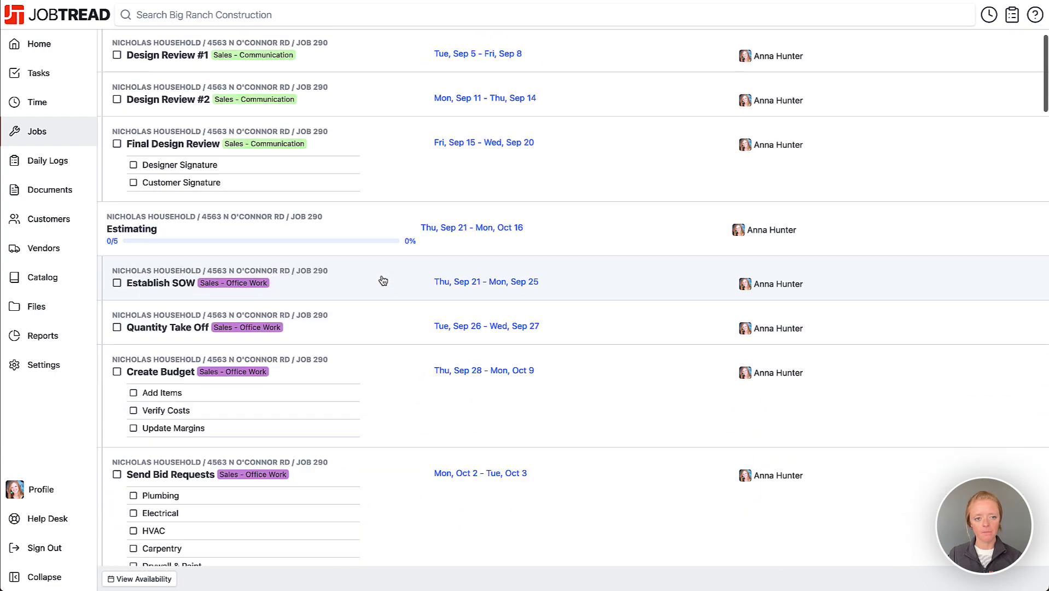
pyautogui.scroll(5, 383, 281)
pyautogui.click(194, 116)
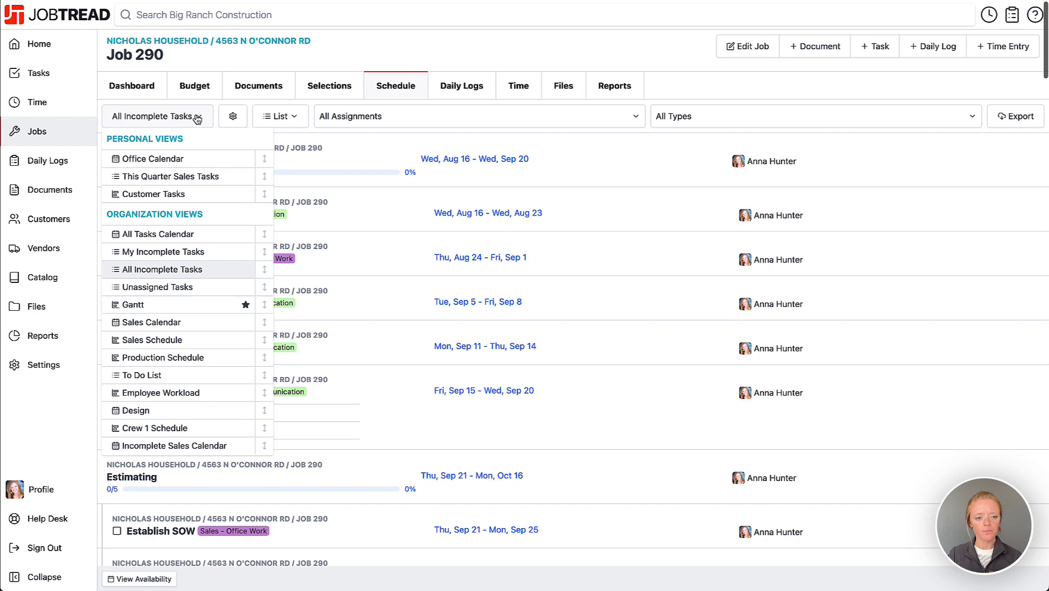
pyautogui.click(166, 311)
pyautogui.click(144, 124)
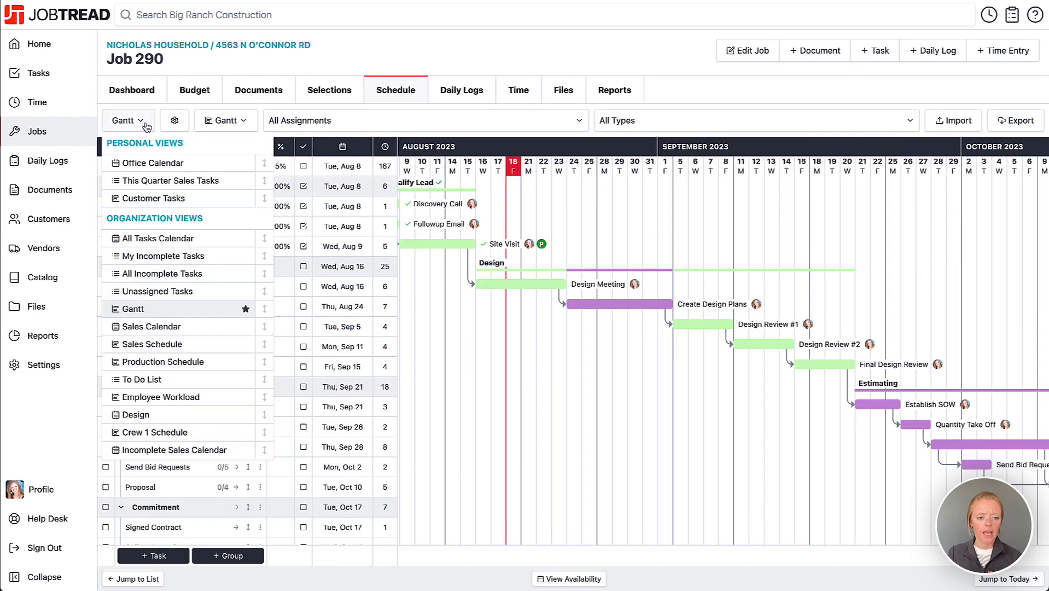
pyautogui.click(175, 345)
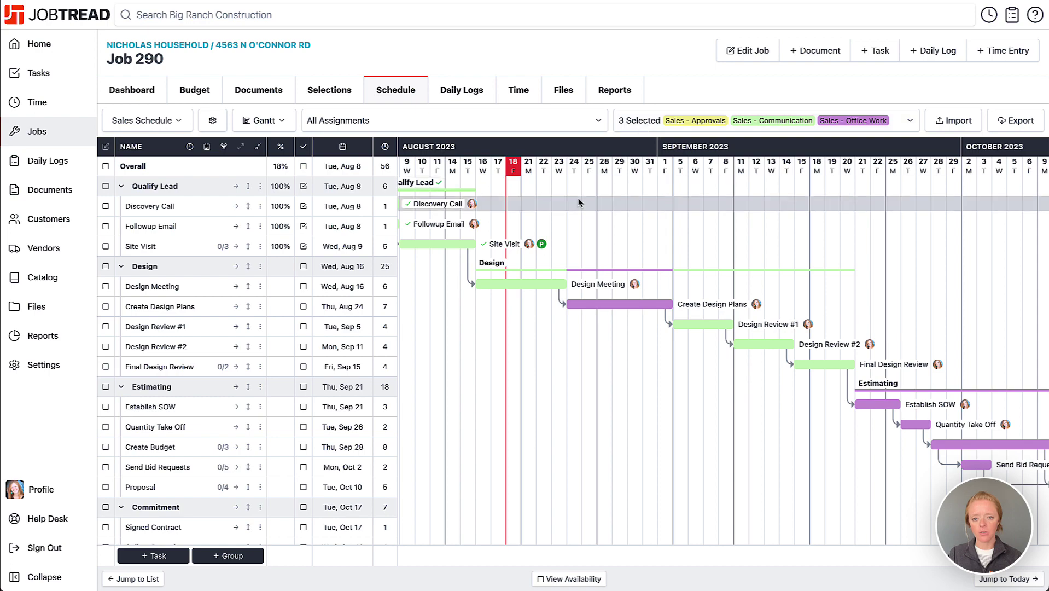
pyautogui.scroll(-2, 747, 441)
pyautogui.hscroll(1, 747, 441)
pyautogui.hscroll(5, 747, 440)
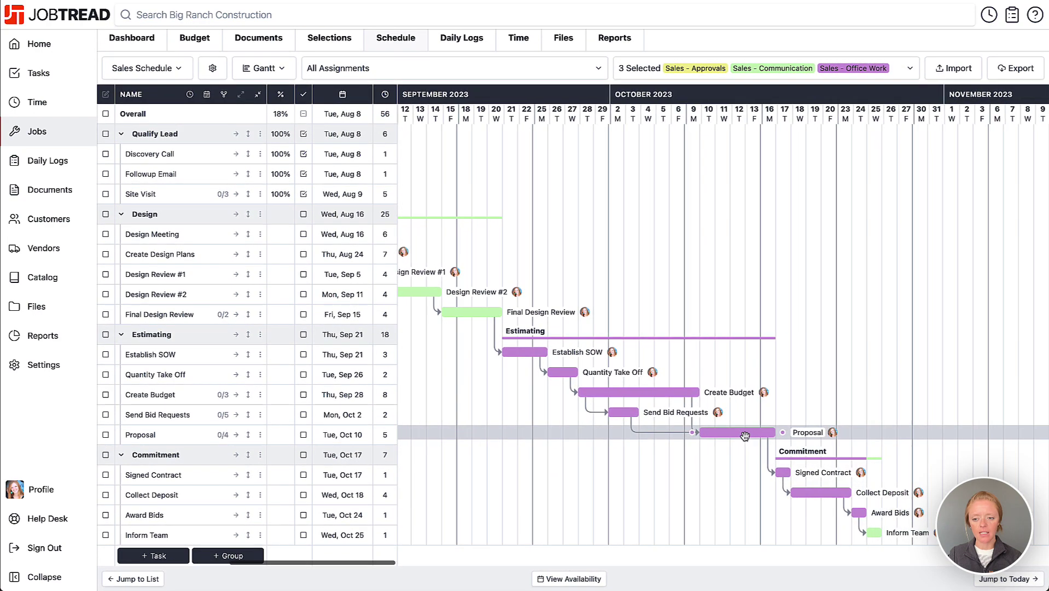
pyautogui.hscroll(-15, 700, 431)
pyautogui.click(156, 72)
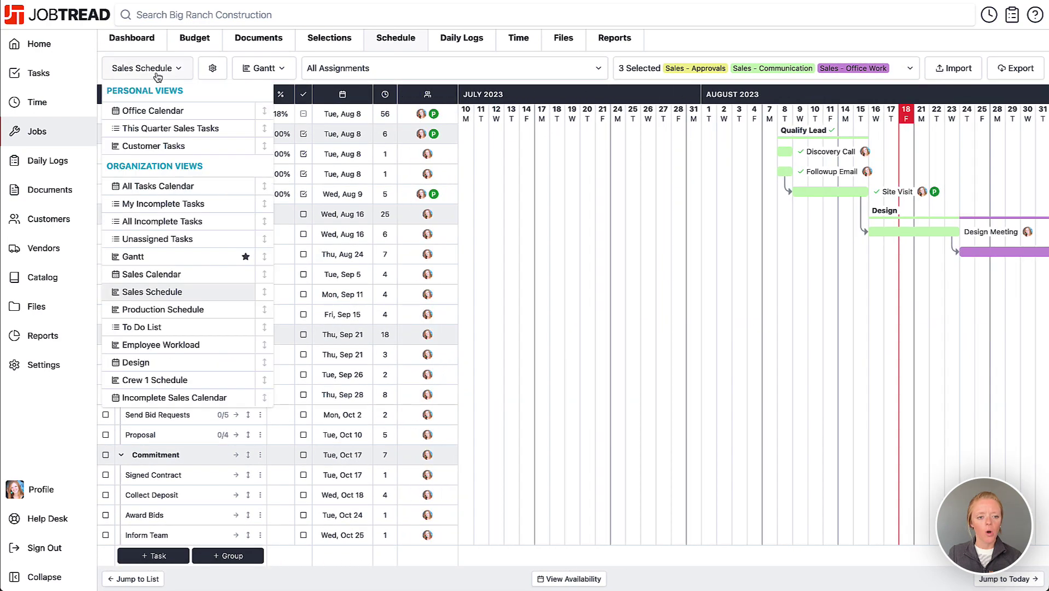
pyautogui.click(158, 310)
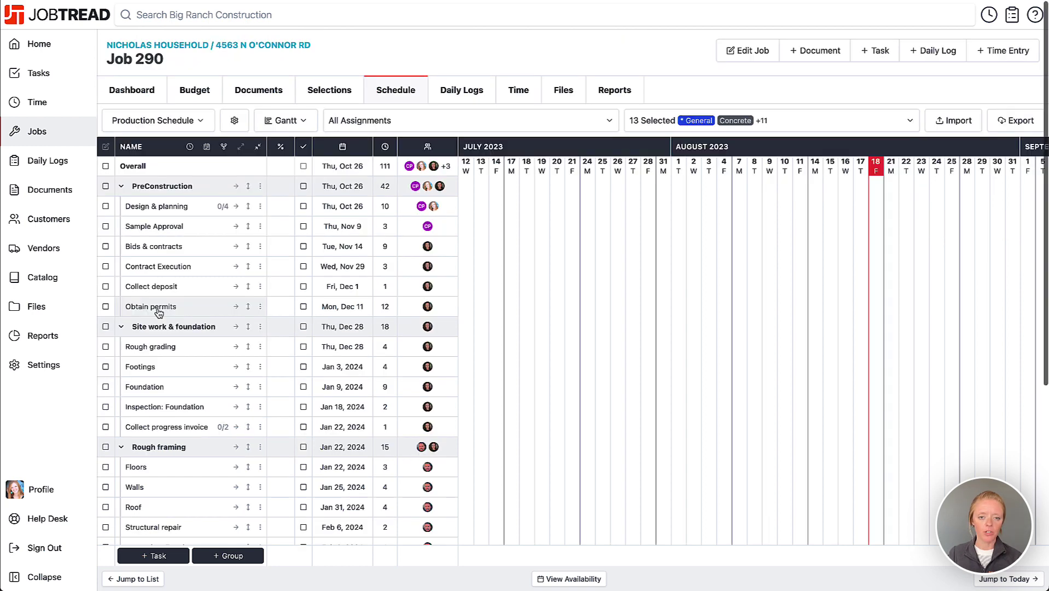
pyautogui.click(713, 118)
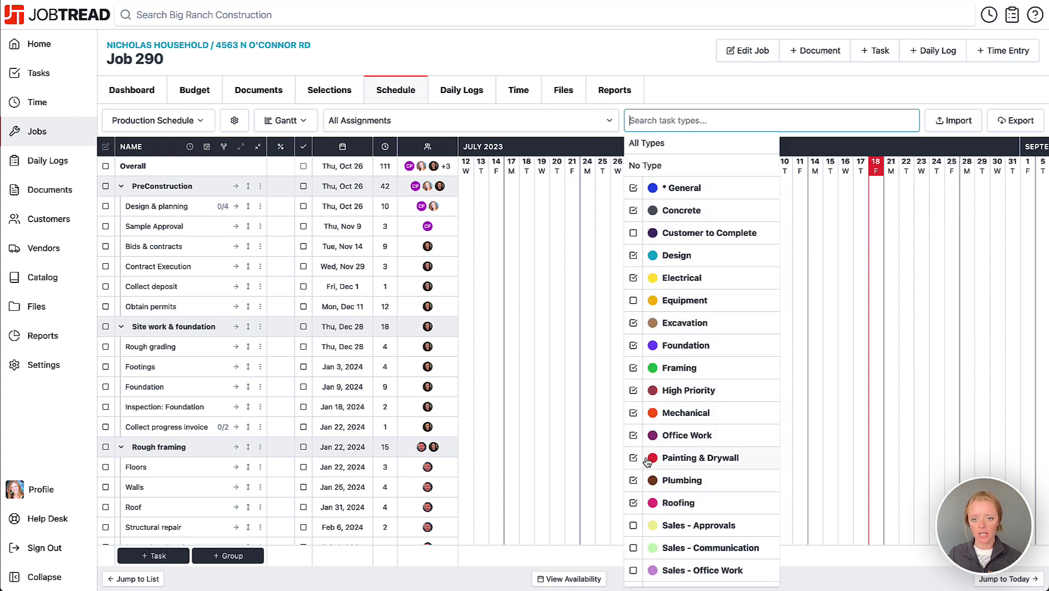
pyautogui.click(671, 97)
pyautogui.hscroll(10, 563, 247)
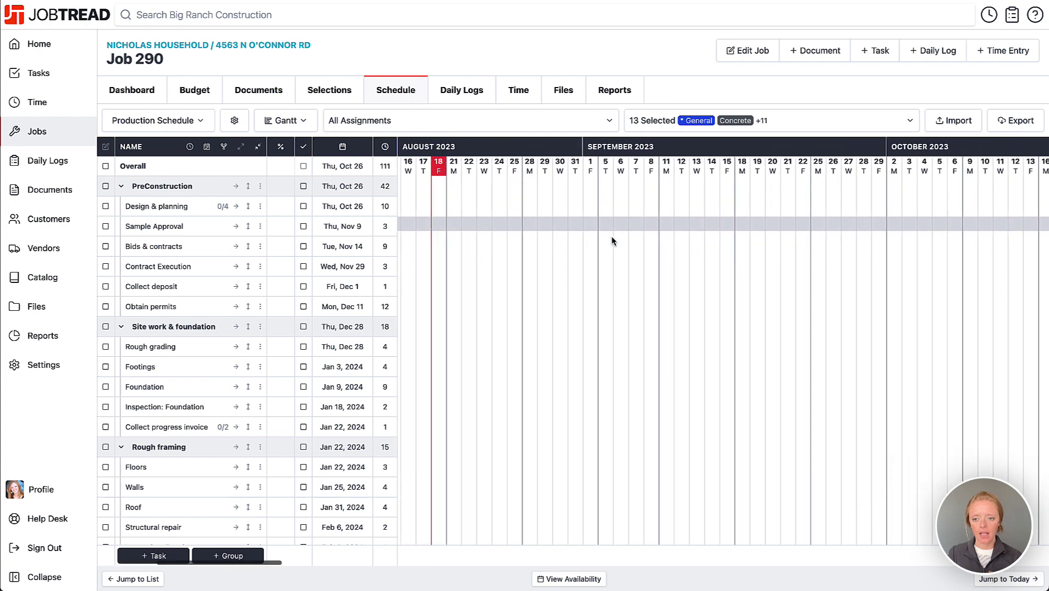
pyautogui.hscroll(10, 563, 246)
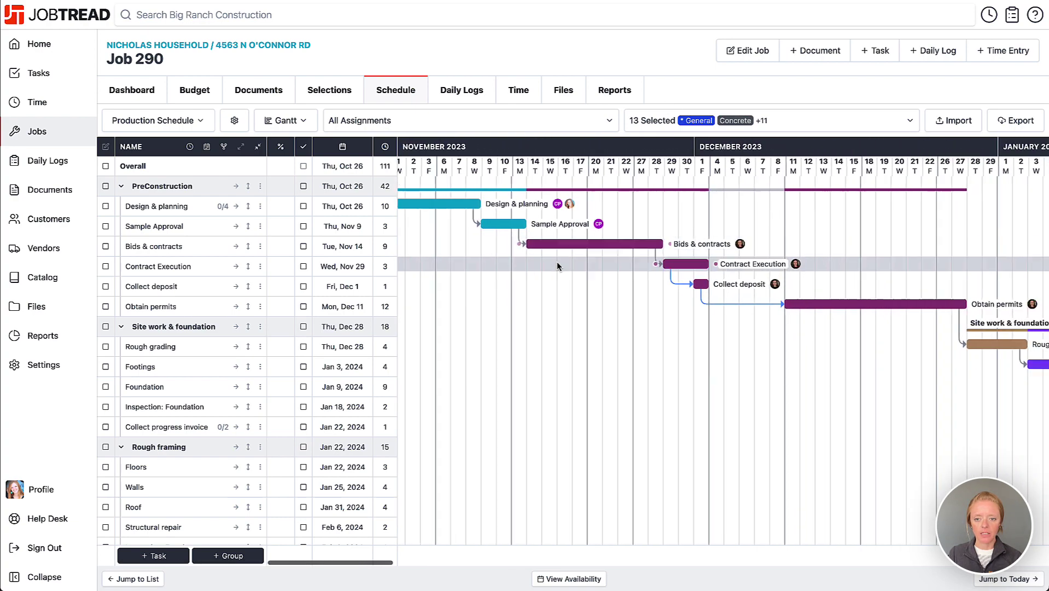
pyautogui.hscroll(10, 604, 263)
pyautogui.scroll(-5, 603, 263)
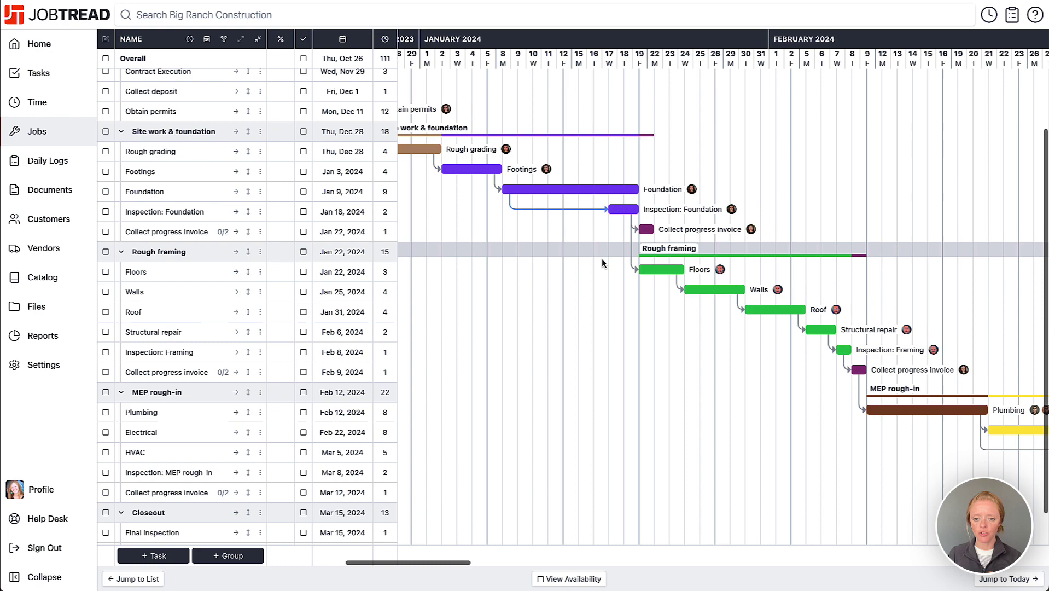
pyautogui.hscroll(-1, 602, 263)
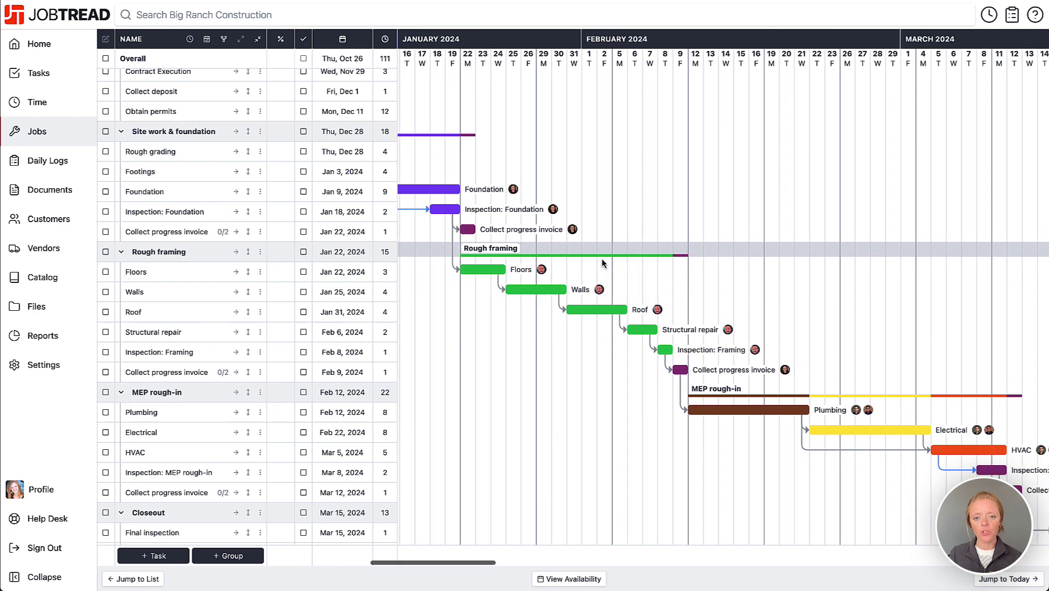
pyautogui.scroll(3, 602, 263)
pyautogui.scroll(2, 602, 263)
pyautogui.hscroll(-10, 602, 263)
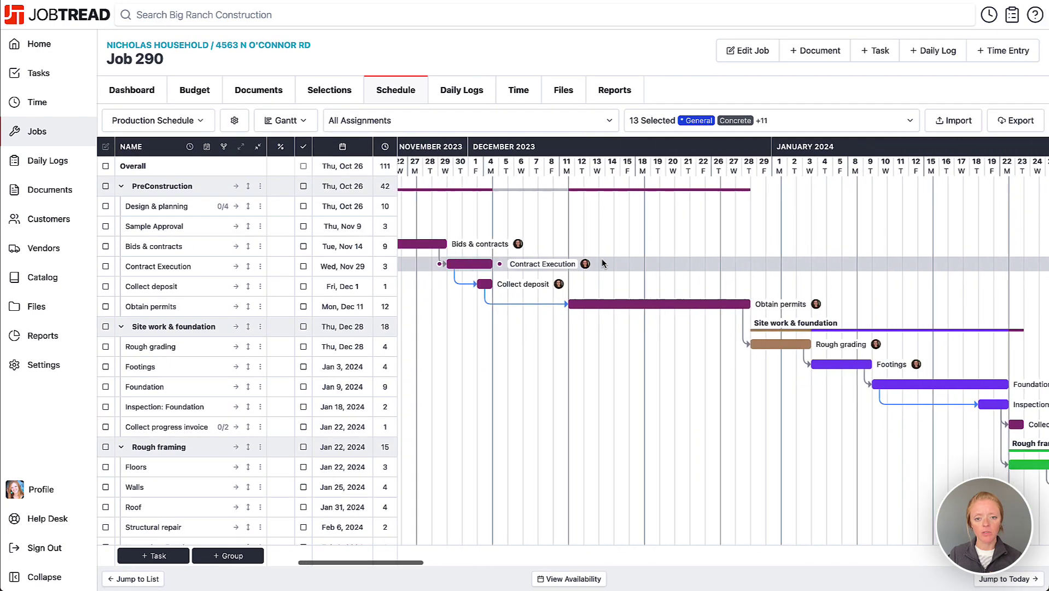
pyautogui.hscroll(-3, 601, 263)
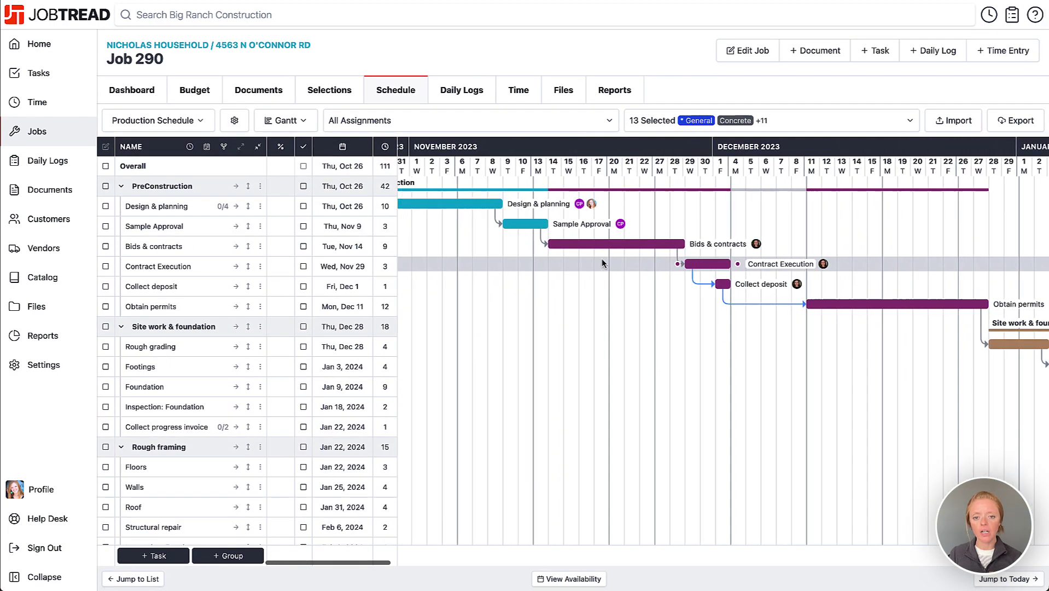
# Step: Switch Job 290's schedule to the To Do List view, keep the To Do type filter, and scroll through it
pyautogui.click(186, 123)
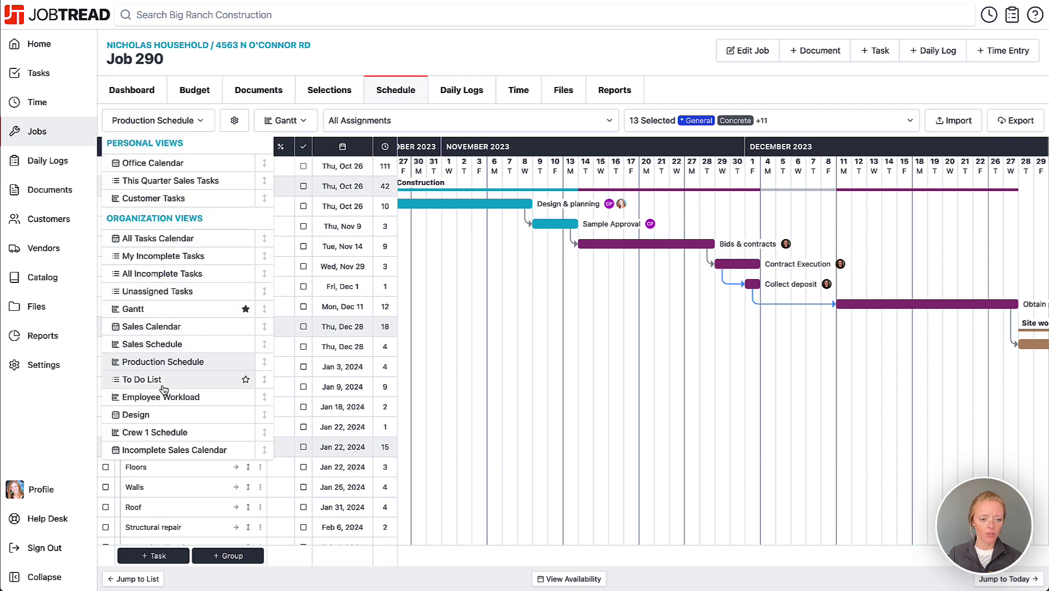
pyautogui.click(164, 385)
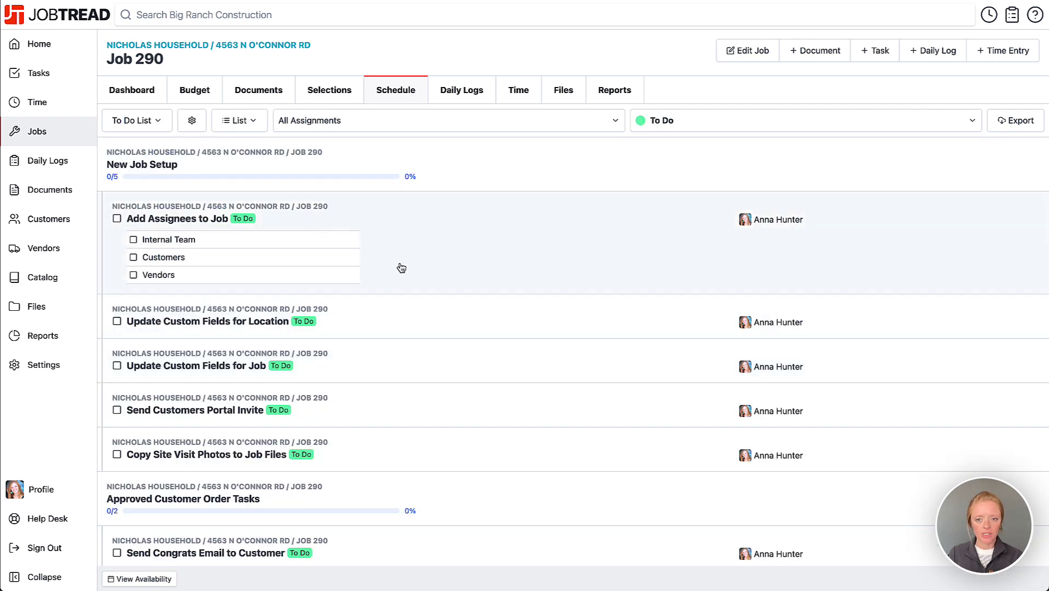
pyautogui.click(680, 123)
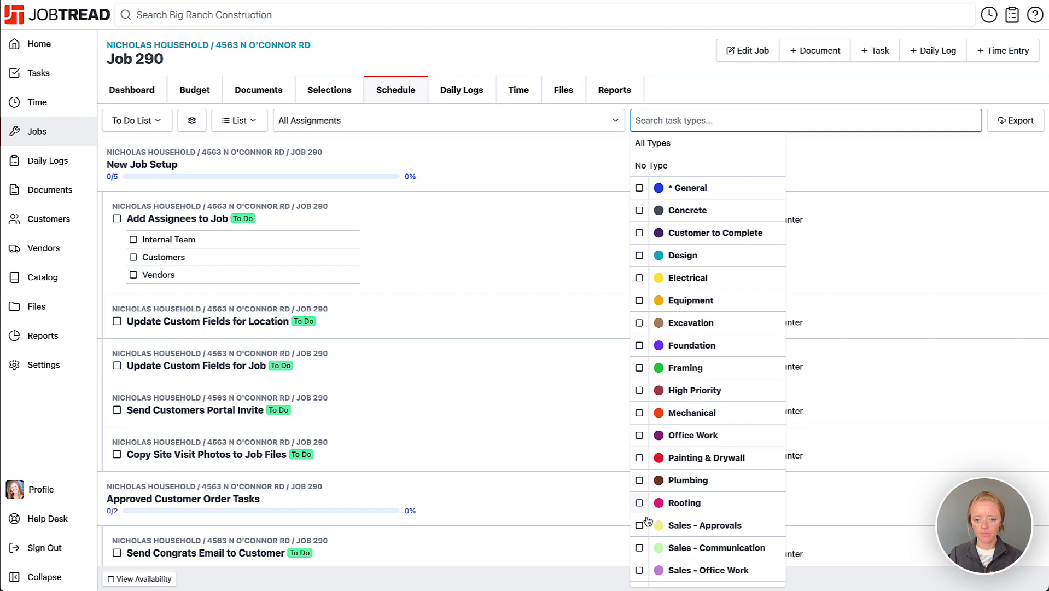
pyautogui.scroll(-1, 663, 560)
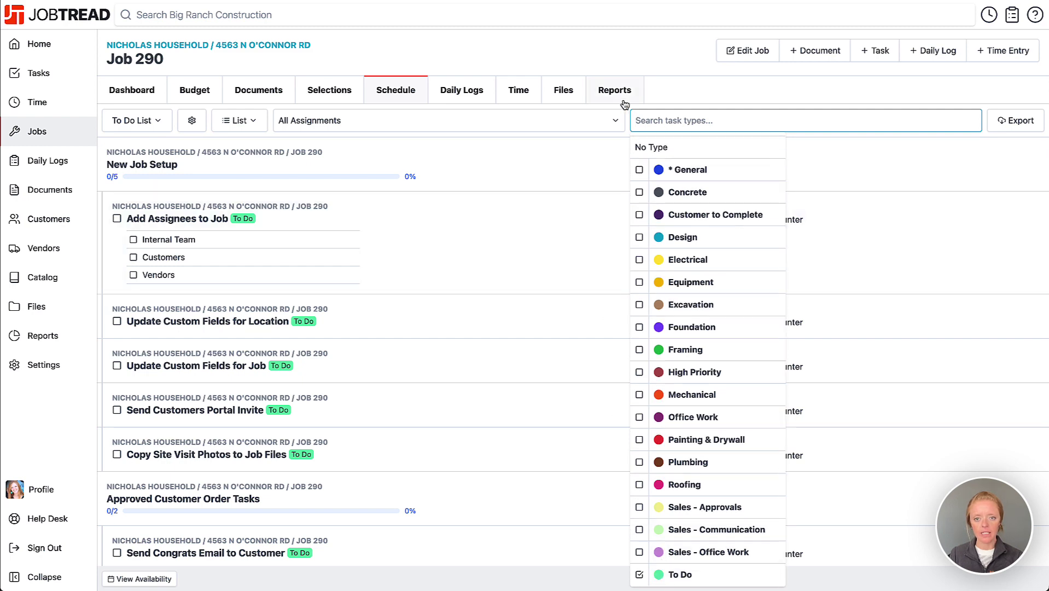
pyautogui.click(605, 74)
pyautogui.scroll(-5, 337, 462)
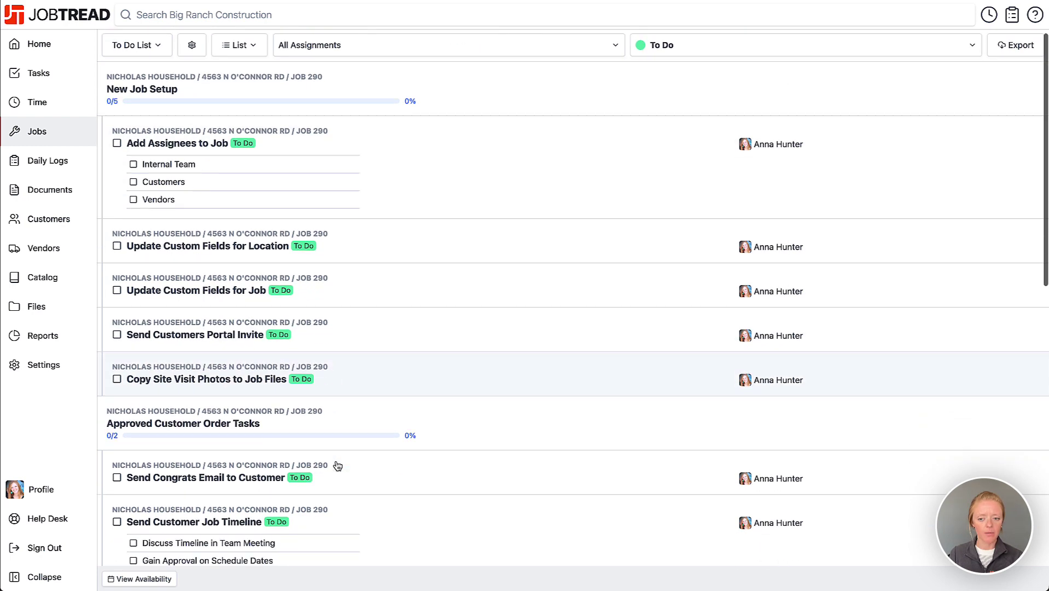
pyautogui.scroll(-10, 340, 469)
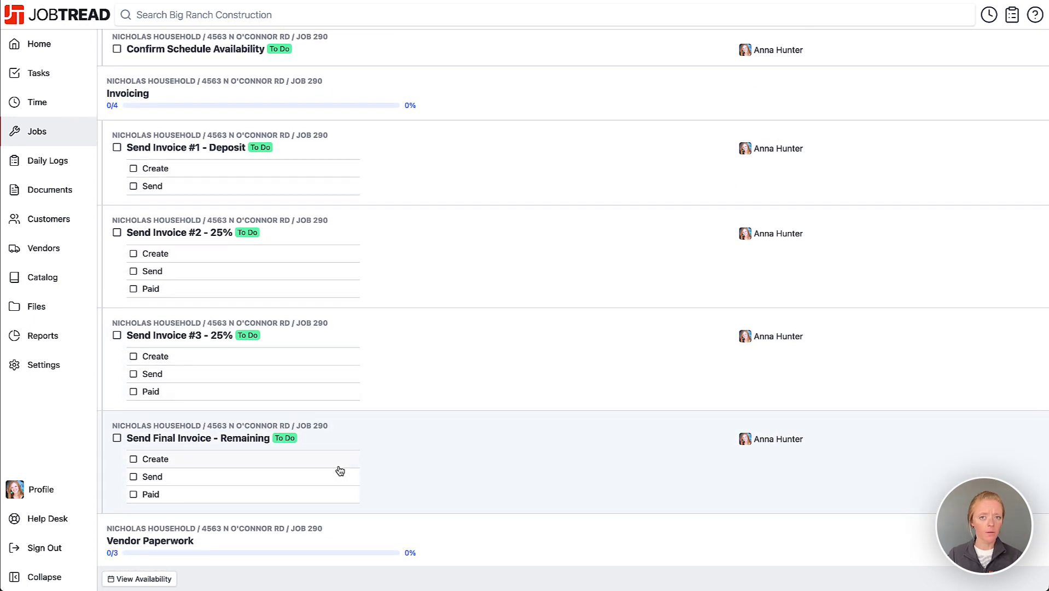
pyautogui.scroll(-5, 340, 470)
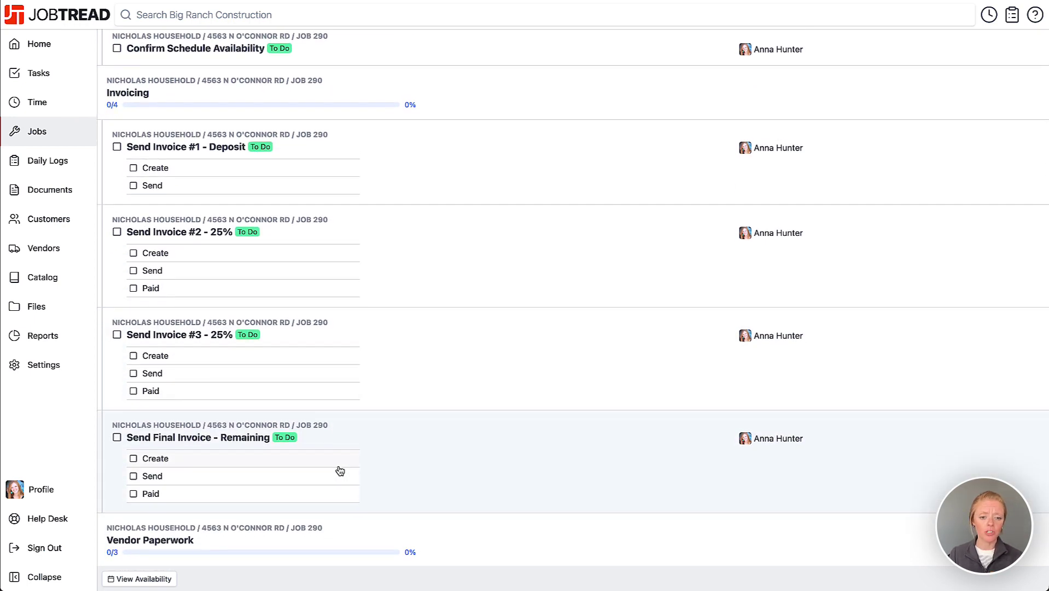
pyautogui.scroll(20, 340, 471)
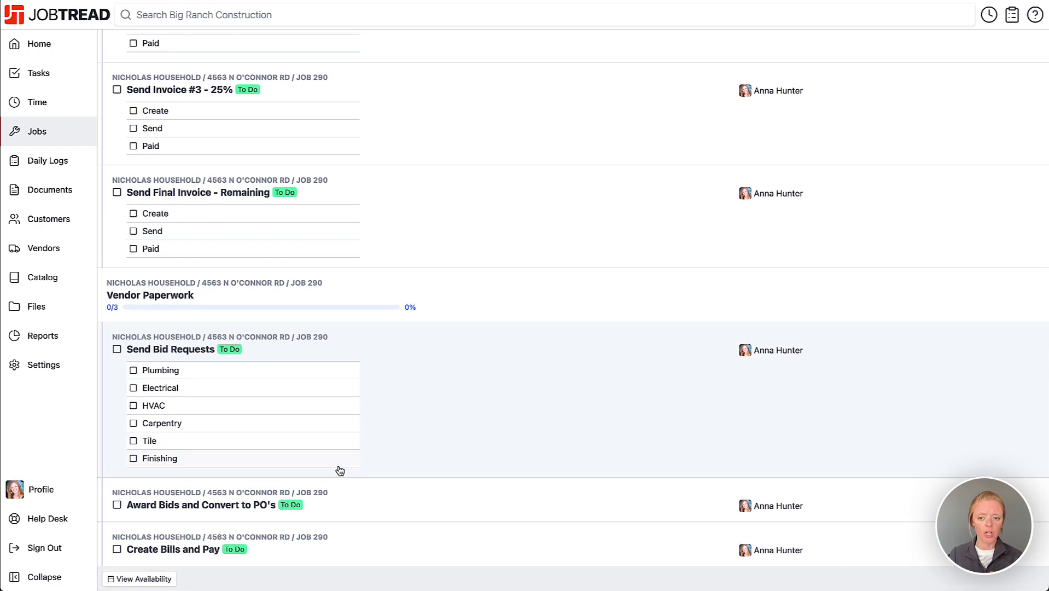
pyautogui.scroll(2, 337, 470)
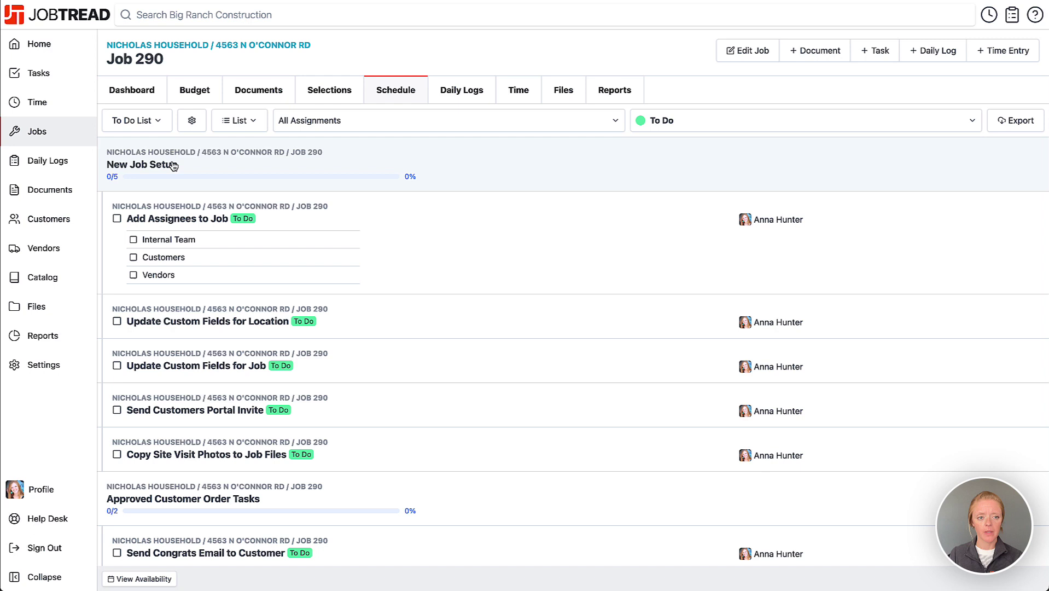
pyautogui.click(153, 128)
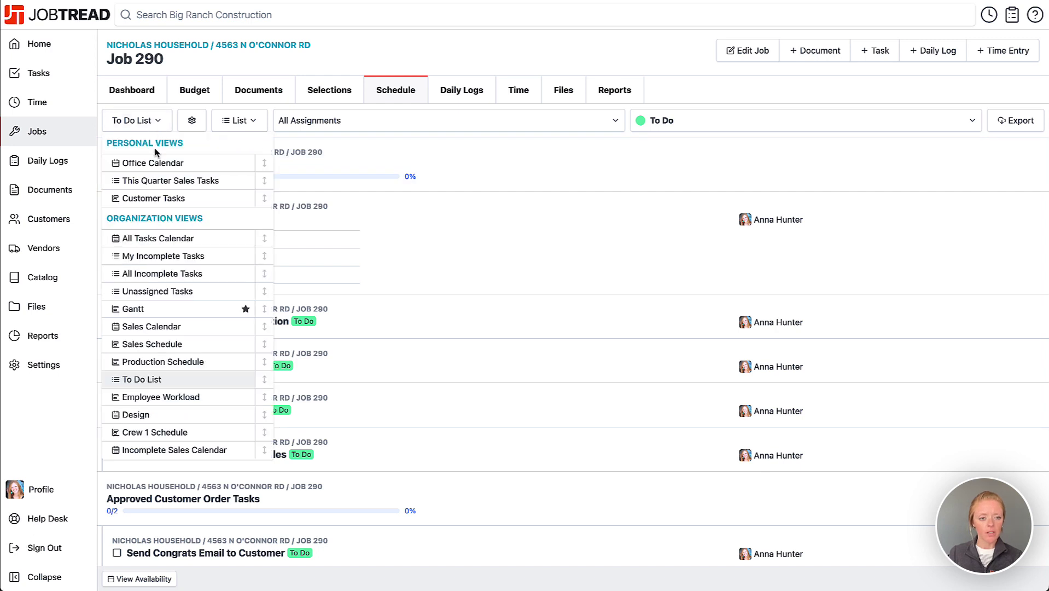
# Step: On the company Tasks page, keep Sales Calendar starred as default and review its August 2023 month
pyautogui.click(163, 127)
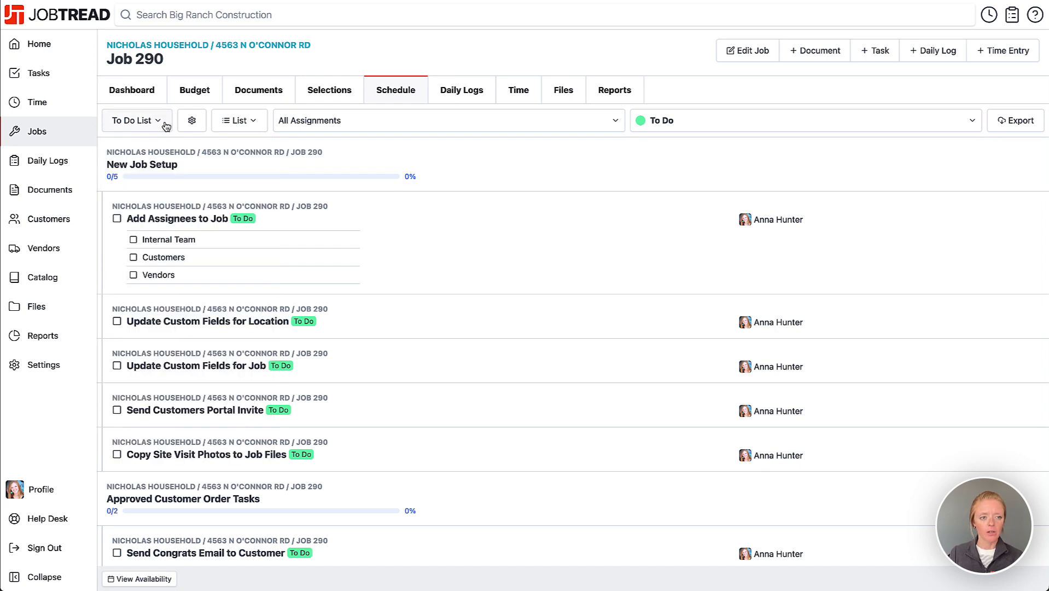
pyautogui.click(50, 76)
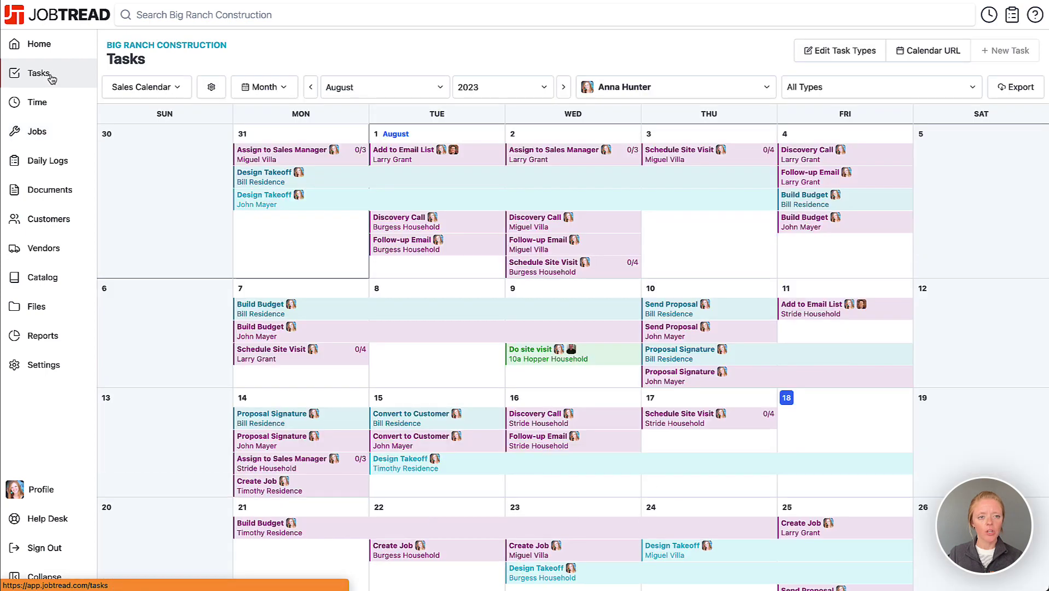
pyautogui.click(169, 89)
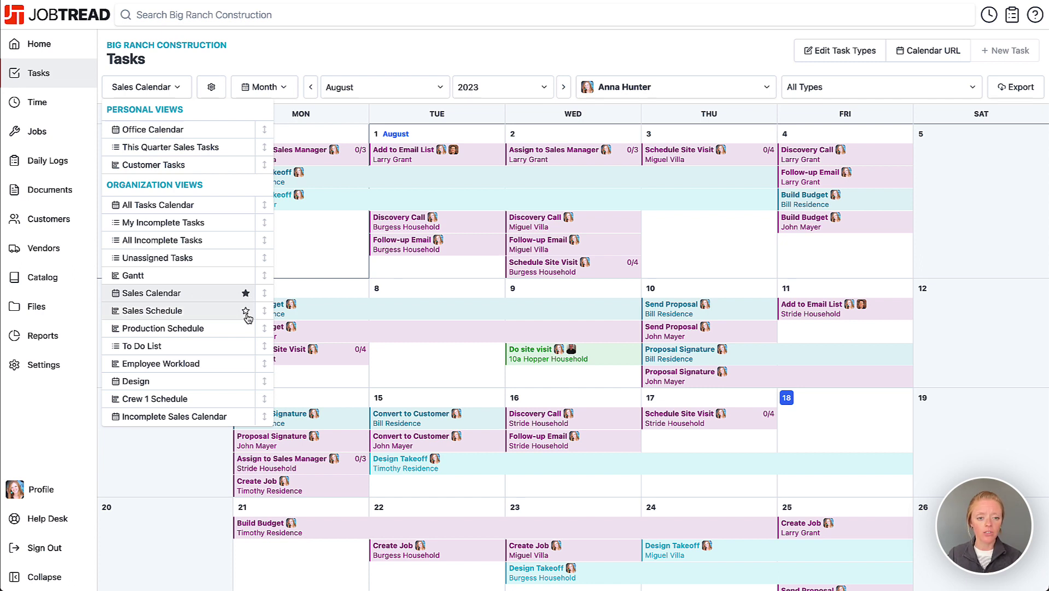
pyautogui.click(245, 312)
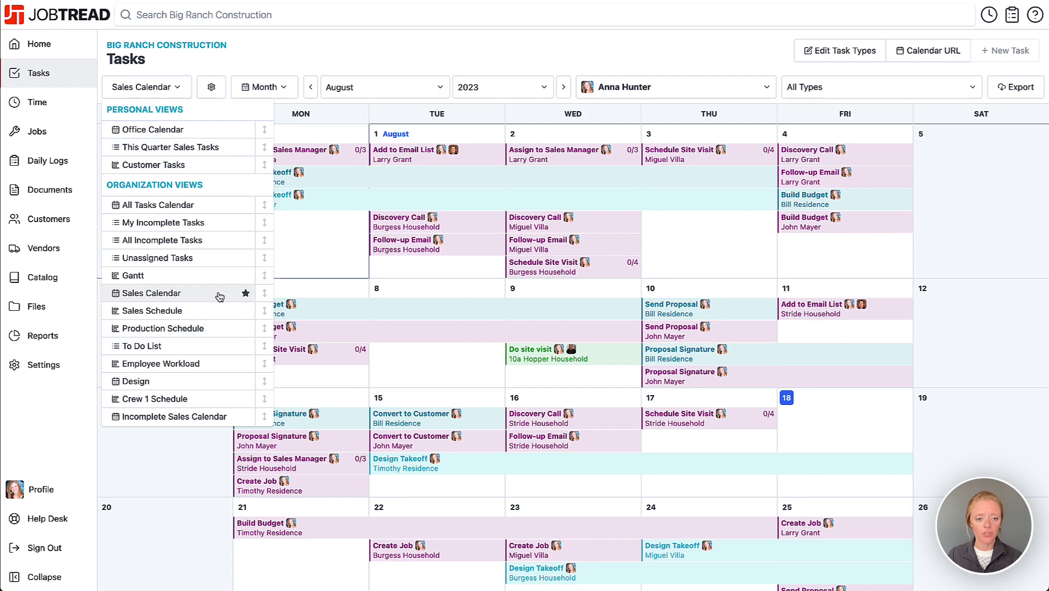
pyautogui.click(420, 57)
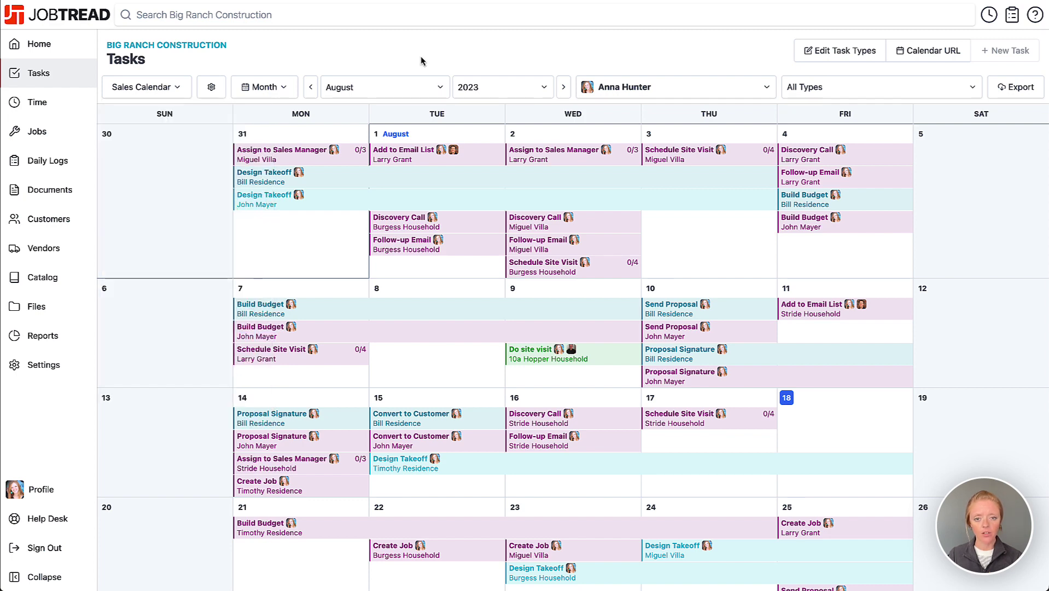
pyautogui.scroll(-8, 501, 278)
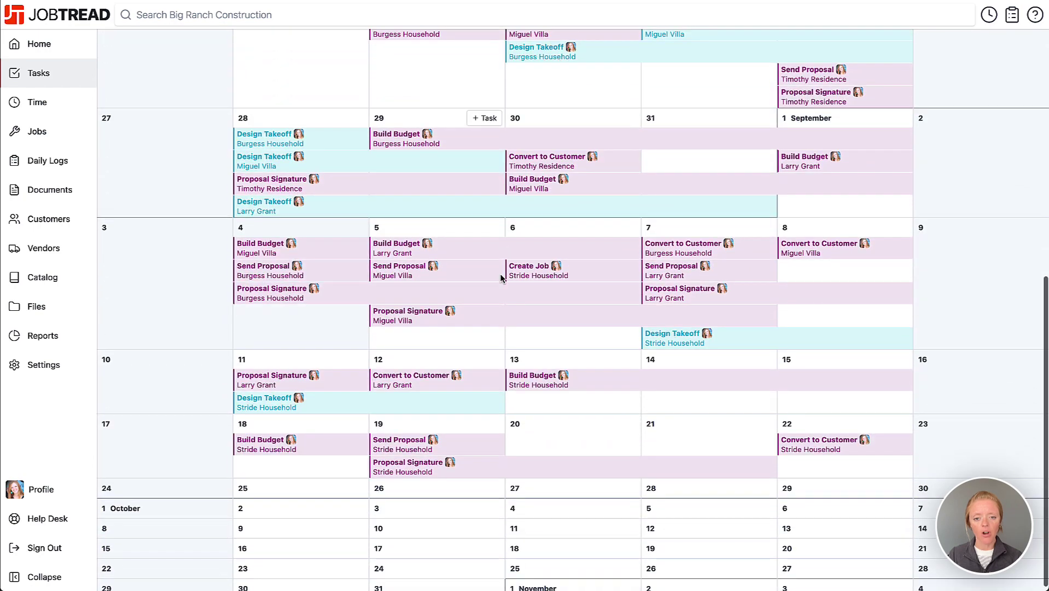
pyautogui.scroll(10, 501, 277)
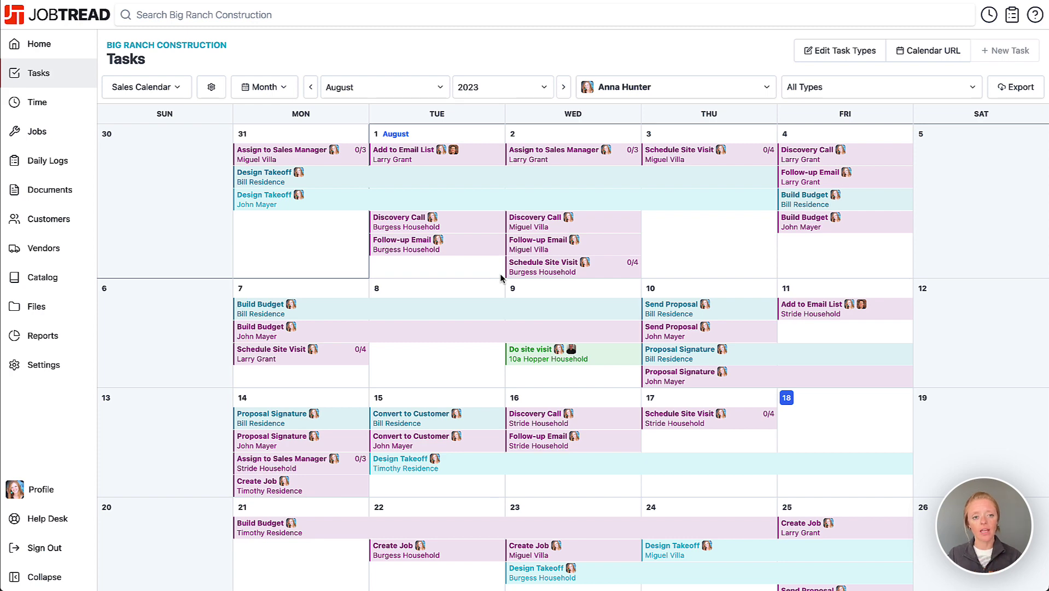
# Step: Open Sales Calendar's settings: Month display, Customer Account Tasks, one assignee, Incomplete Tasks
pyautogui.moveTo(479, 147)
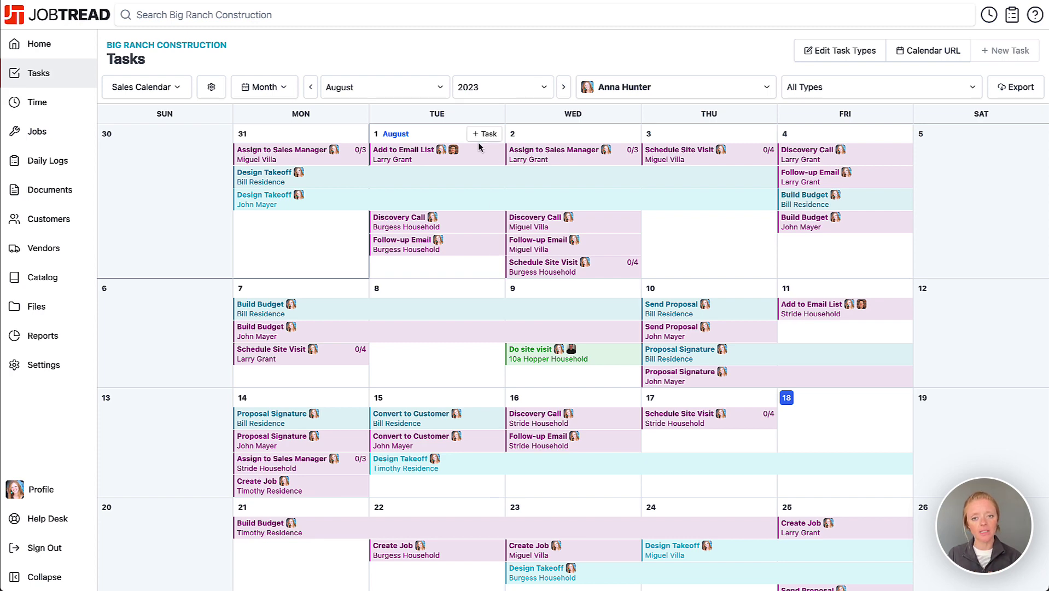
pyautogui.click(211, 87)
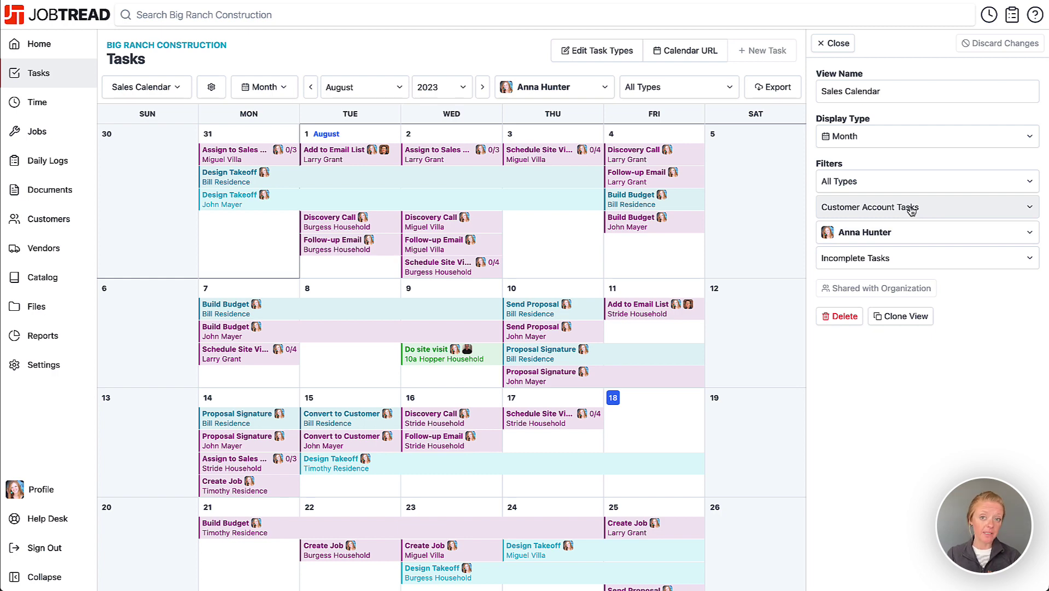
pyautogui.click(131, 90)
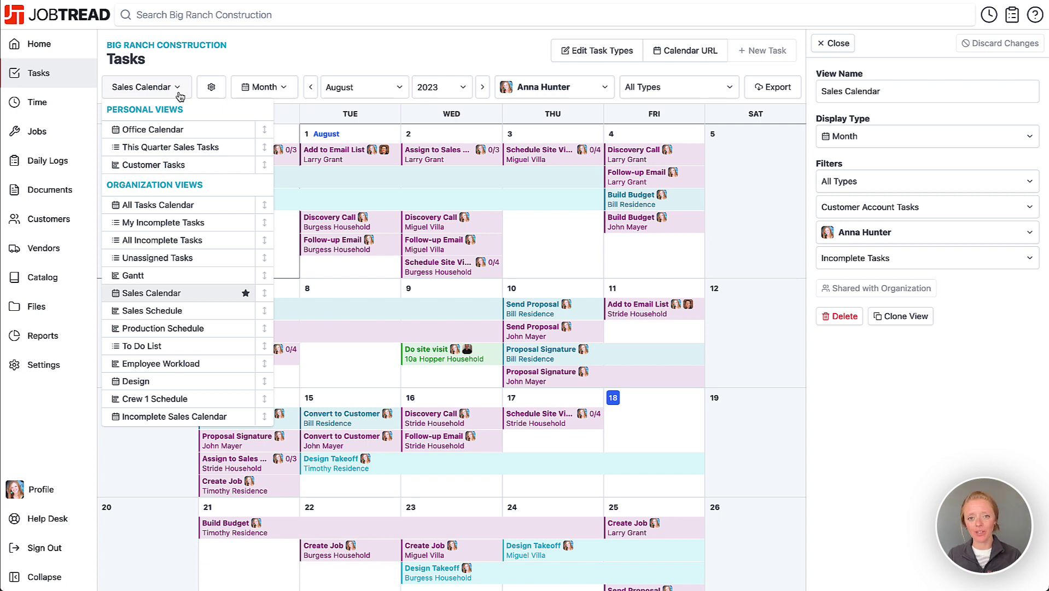
pyautogui.click(180, 96)
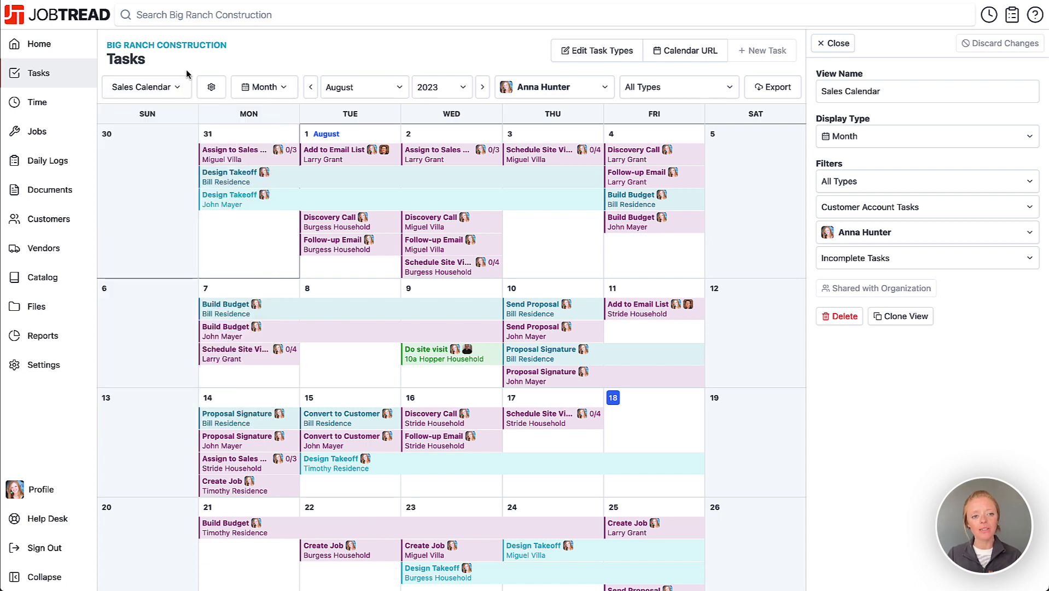